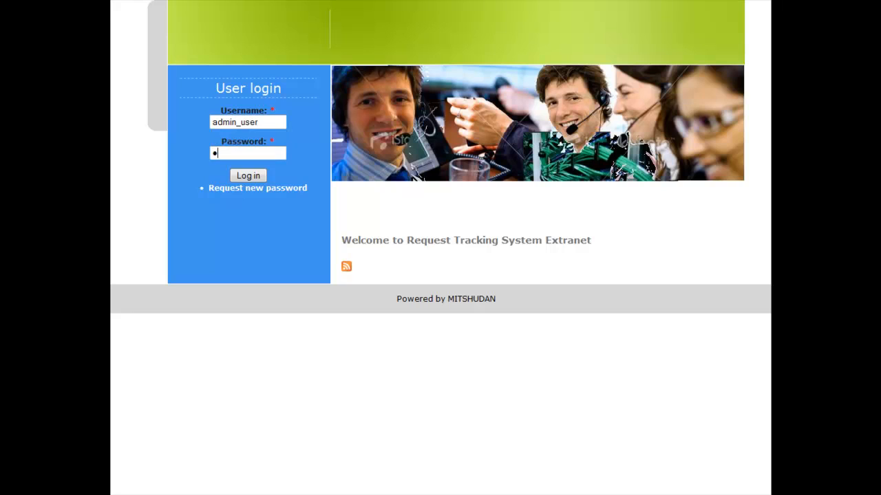
- Log in as admin and start a new project titled HLR, described as 'Suivi de l'activité du projet HLR.'
{"action": "key", "text": "Return"}
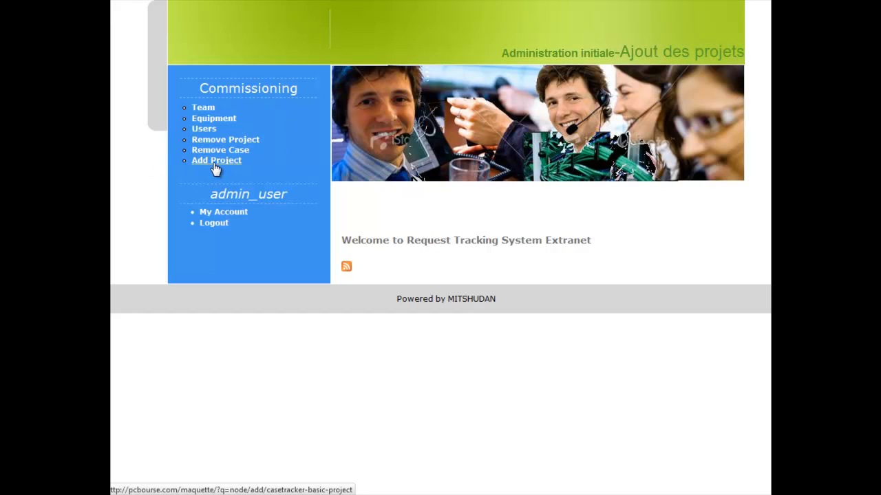
{"action": "left_click", "coordinate": [215, 165]}
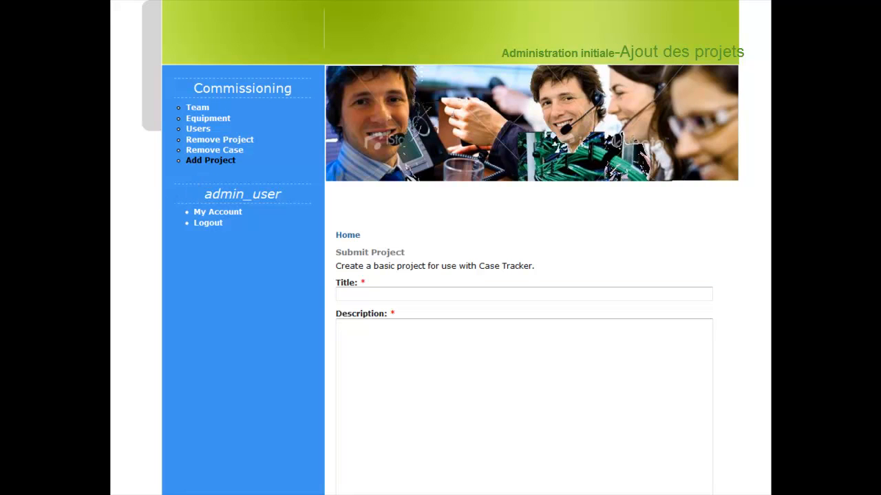
{"action": "left_click", "coordinate": [368, 294]}
{"action": "type", "text": "HLR"}
{"action": "key", "text": "Tab"}
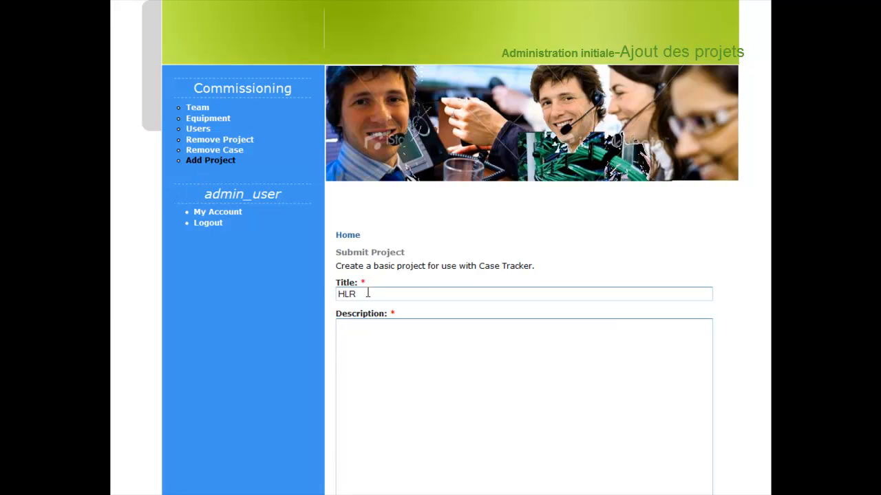
{"action": "type", "text": "Suivi de l'activité du "}
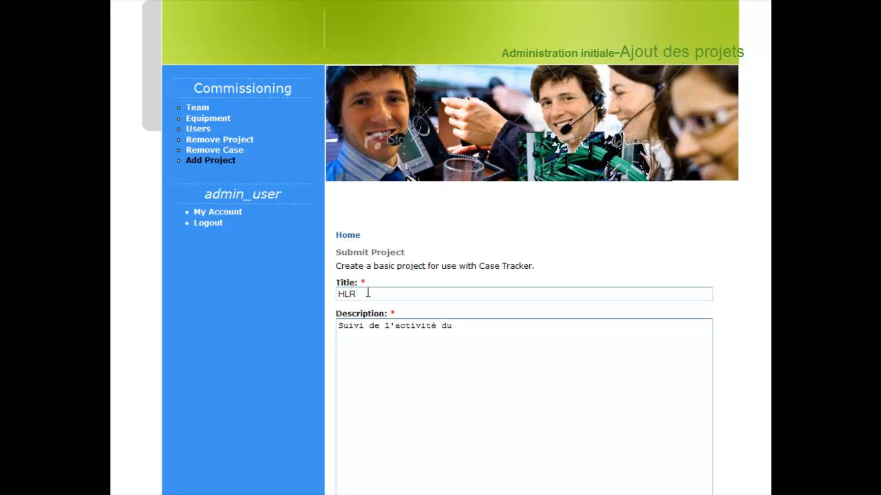
{"action": "type", "text": "projet HLR."}
- Scroll down the new project form to reach the SLA delay table
{"action": "scroll", "coordinate": [368, 293], "scroll_direction": "down", "scroll_amount": 3}
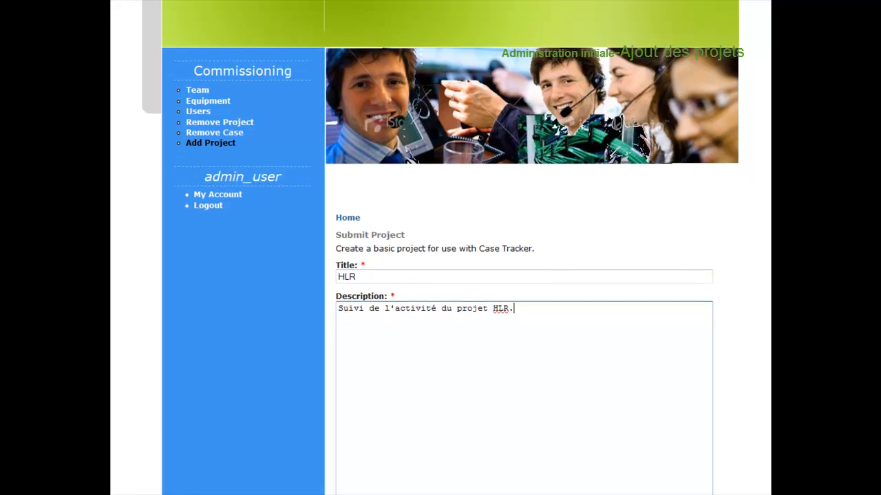
{"action": "scroll", "coordinate": [523, 275], "scroll_direction": "down", "scroll_amount": 5}
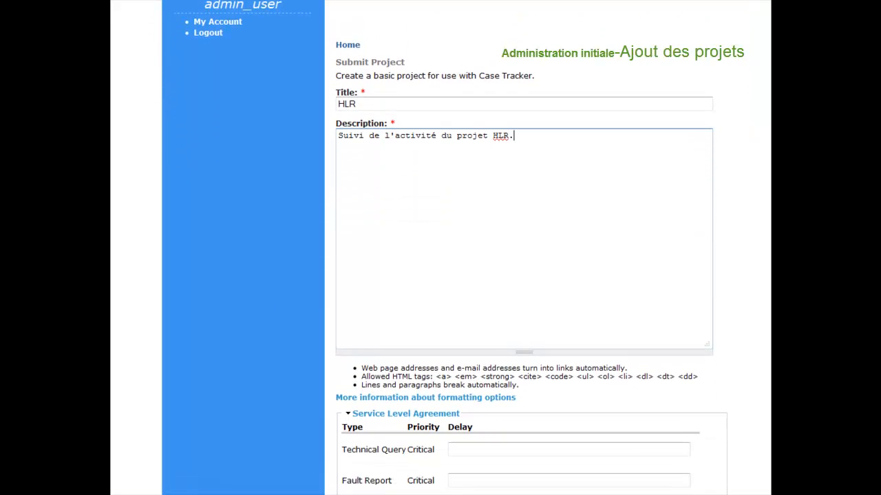
{"action": "scroll", "coordinate": [523, 275], "scroll_direction": "down", "scroll_amount": 1}
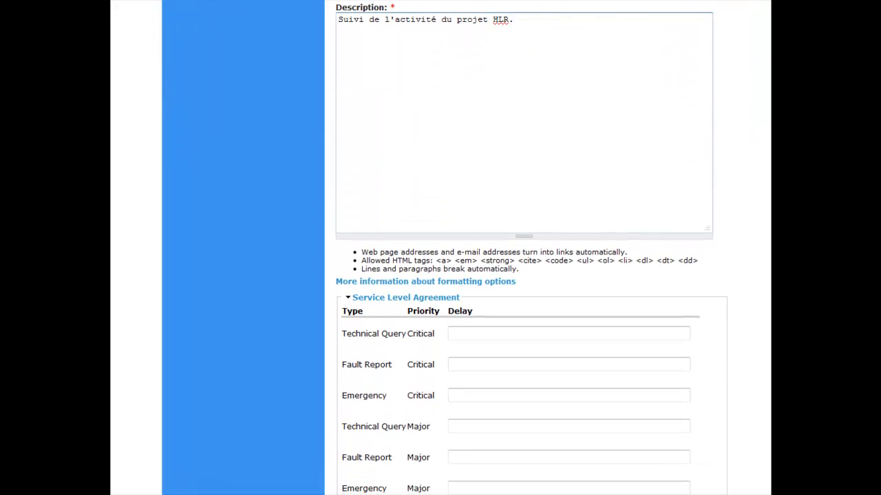
{"action": "scroll", "coordinate": [523, 276], "scroll_direction": "down", "scroll_amount": 1}
{"action": "scroll", "coordinate": [523, 275], "scroll_direction": "down", "scroll_amount": 4}
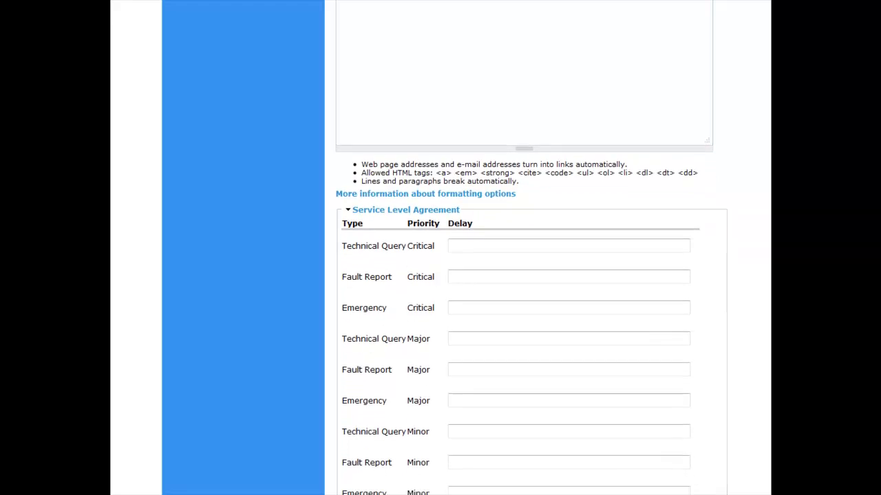
{"action": "scroll", "coordinate": [523, 275], "scroll_direction": "down", "scroll_amount": 3}
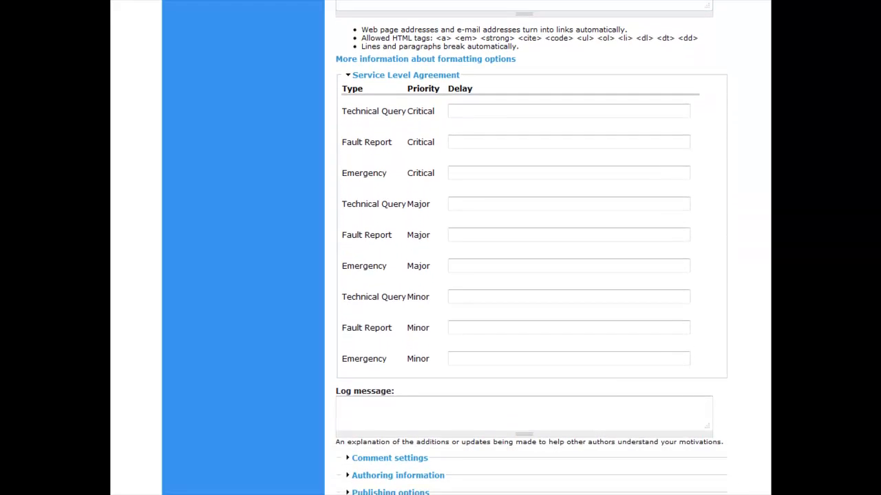
{"action": "scroll", "coordinate": [523, 275], "scroll_direction": "down", "scroll_amount": 1}
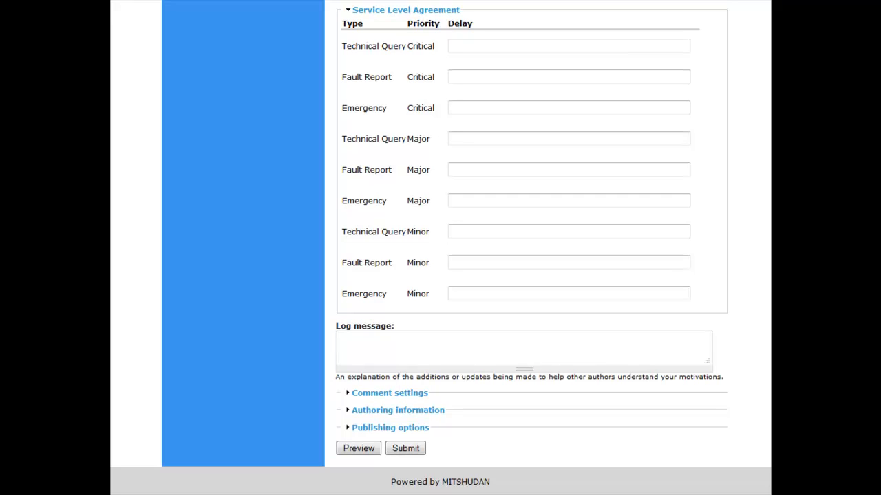
- Enter delays of 1 (Critical), 2 (Major) and 3 (Minor) for all three request types, then submit
{"action": "left_click", "coordinate": [452, 46]}
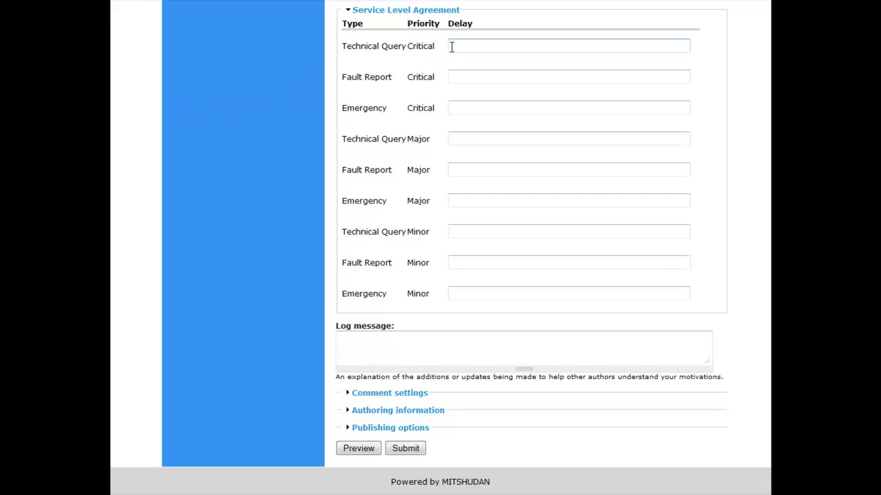
{"action": "type", "text": "1"}
{"action": "key", "text": "Tab"}
{"action": "type", "text": "1"}
{"action": "key", "text": "Tab"}
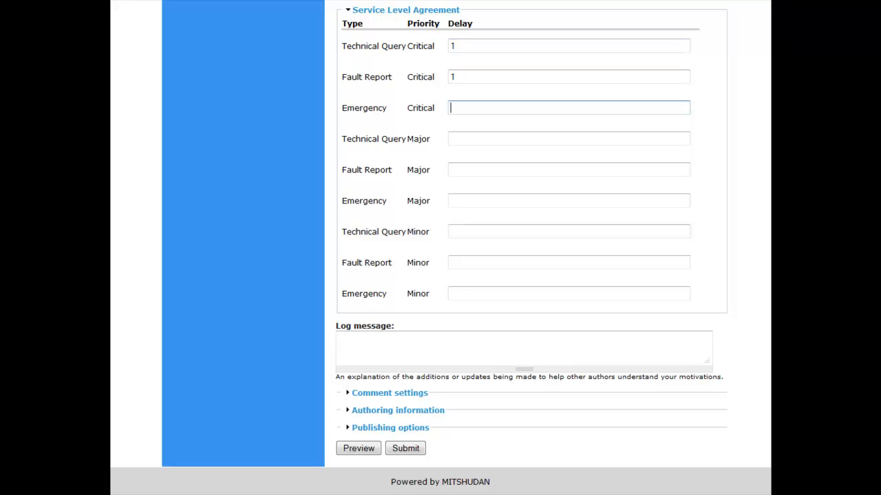
{"action": "type", "text": "1"}
{"action": "key", "text": "Tab"}
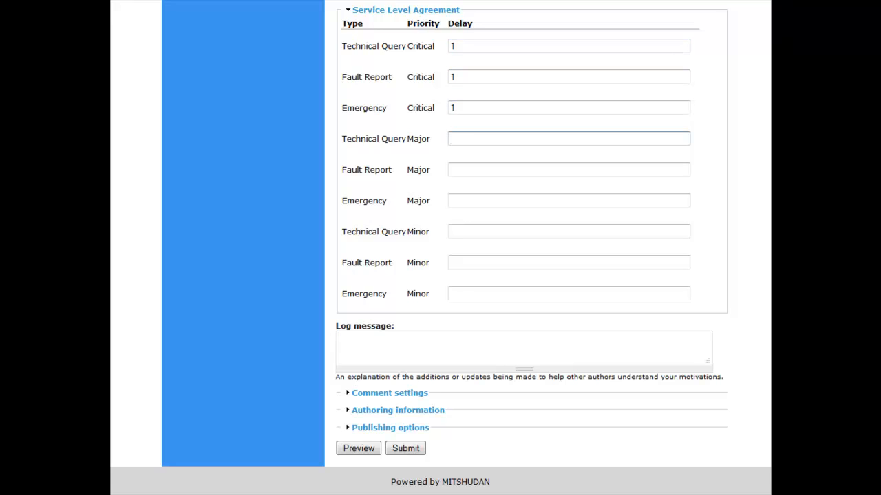
{"action": "type", "text": "2"}
{"action": "key", "text": "Tab"}
{"action": "type", "text": "2"}
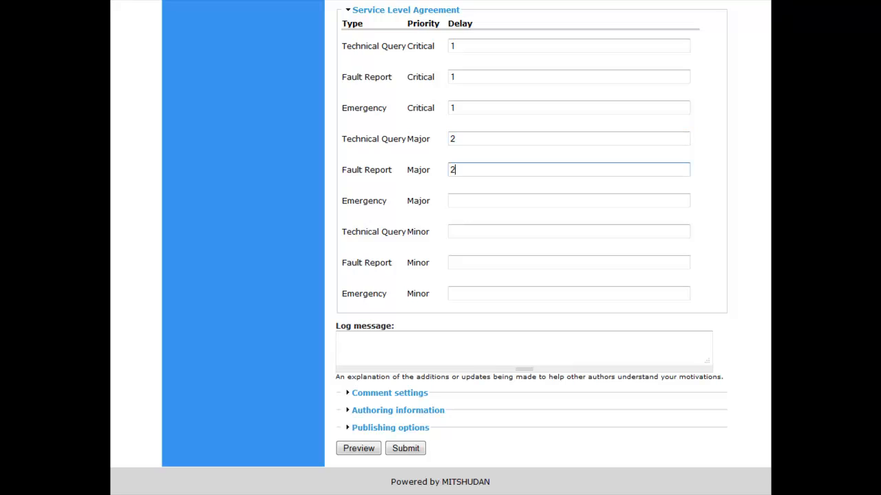
{"action": "key", "text": "Tab"}
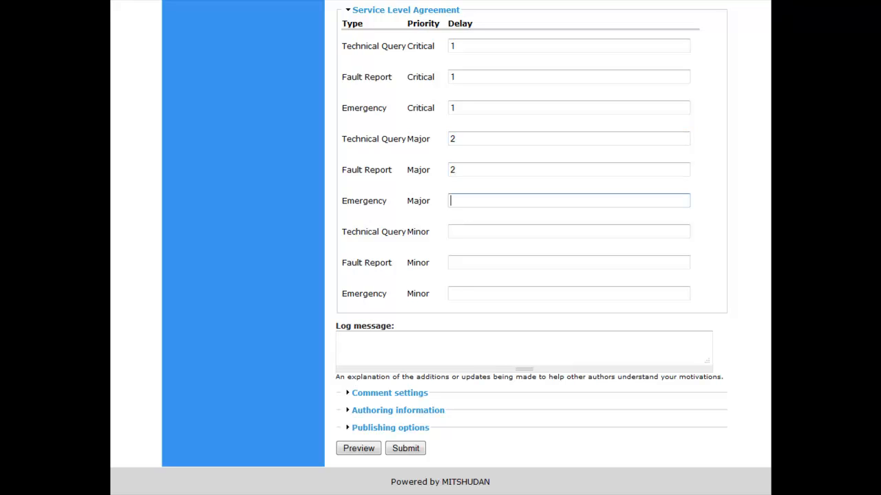
{"action": "type", "text": "2"}
{"action": "key", "text": "Tab"}
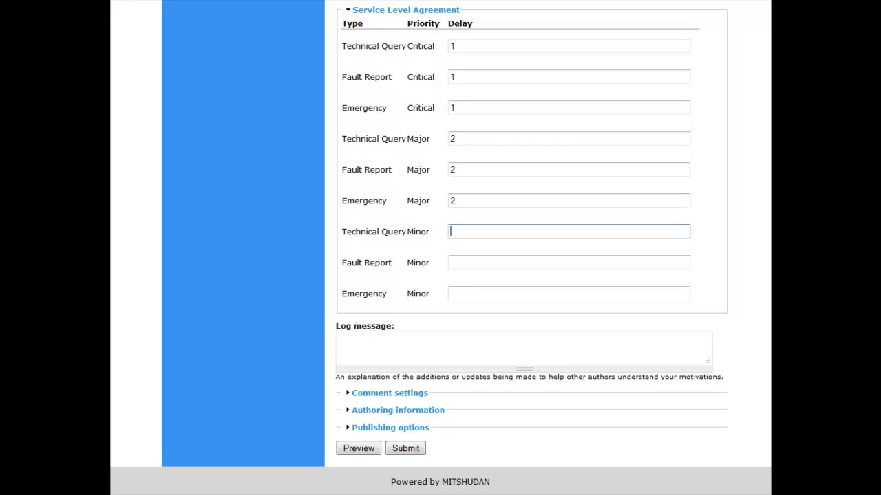
{"action": "type", "text": "3"}
{"action": "key", "text": "Tab"}
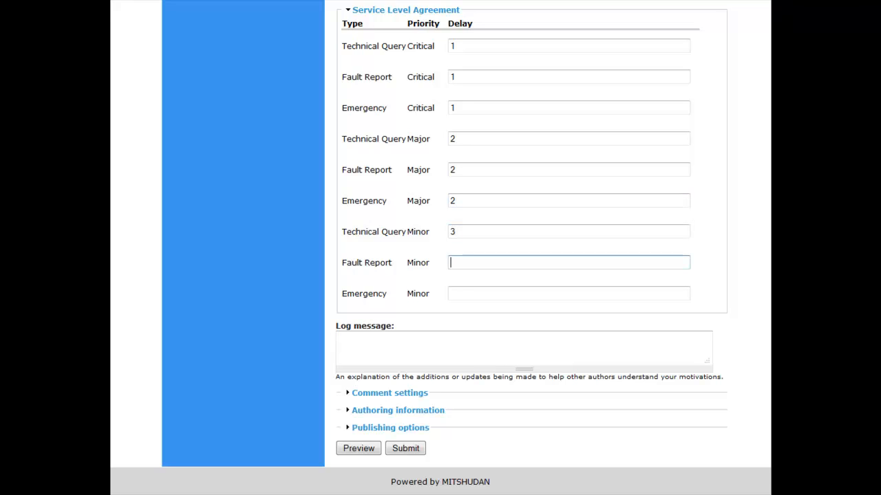
{"action": "type", "text": "3"}
{"action": "key", "text": "Tab"}
{"action": "type", "text": "3"}
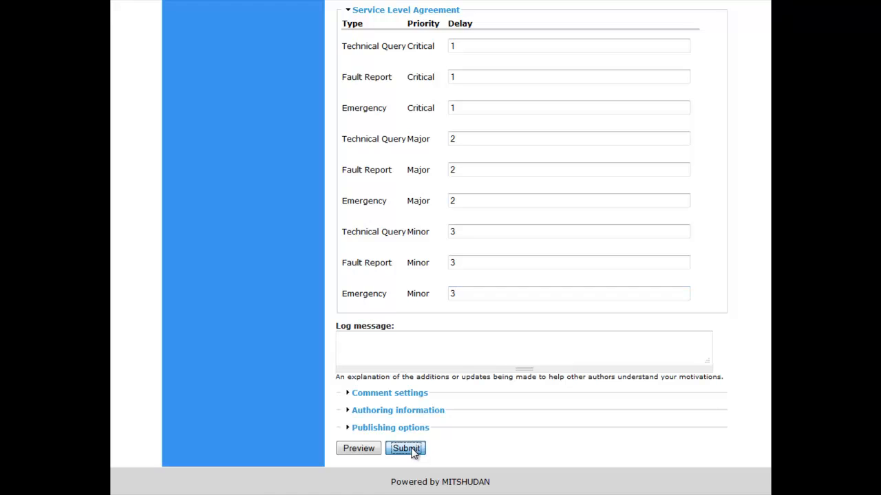
{"action": "left_click", "coordinate": [406, 449]}
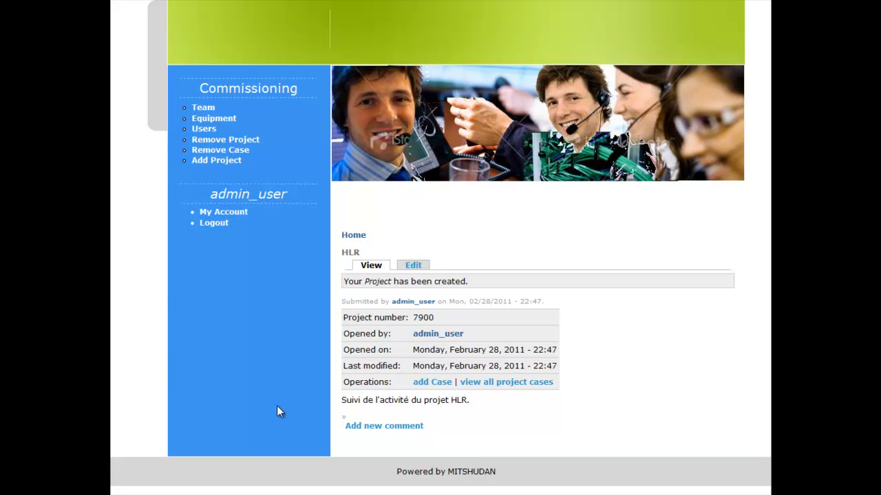
- Create the STP project described as 'Suivi de l'activité du projet STP.' with Minor delays of 3
{"action": "left_click", "coordinate": [210, 162]}
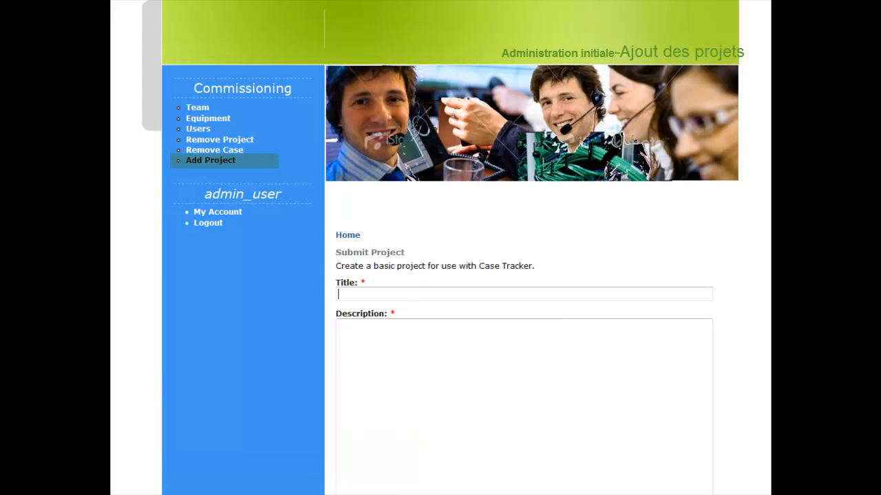
{"action": "type", "text": "STP"}
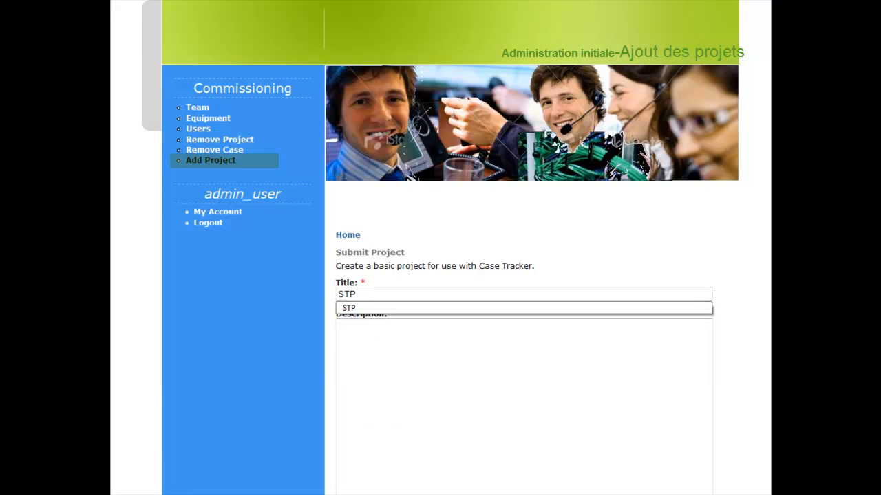
{"action": "key", "text": "Tab"}
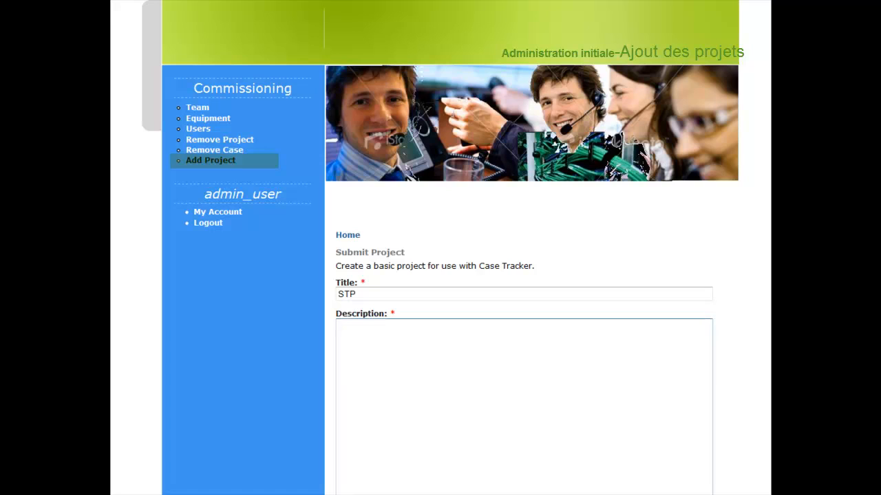
{"action": "type", "text": "Suivi de l'activité du projet STP."}
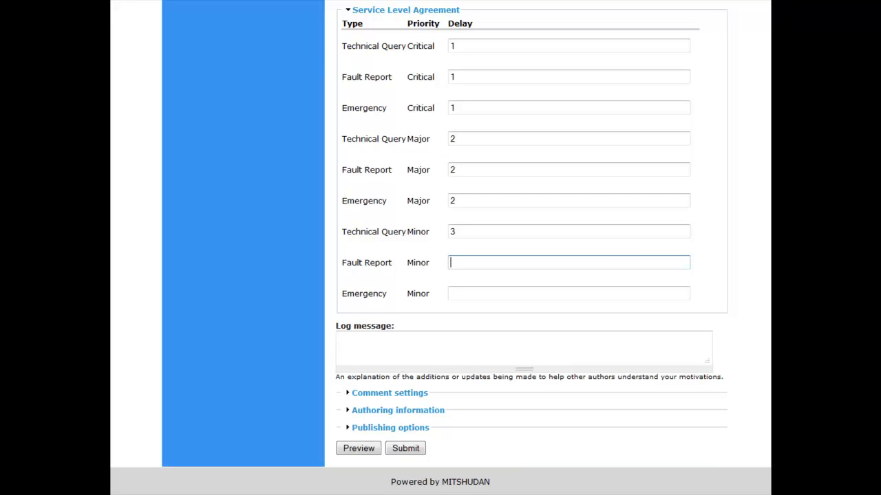
{"action": "type", "text": "3"}
{"action": "key", "text": "Tab"}
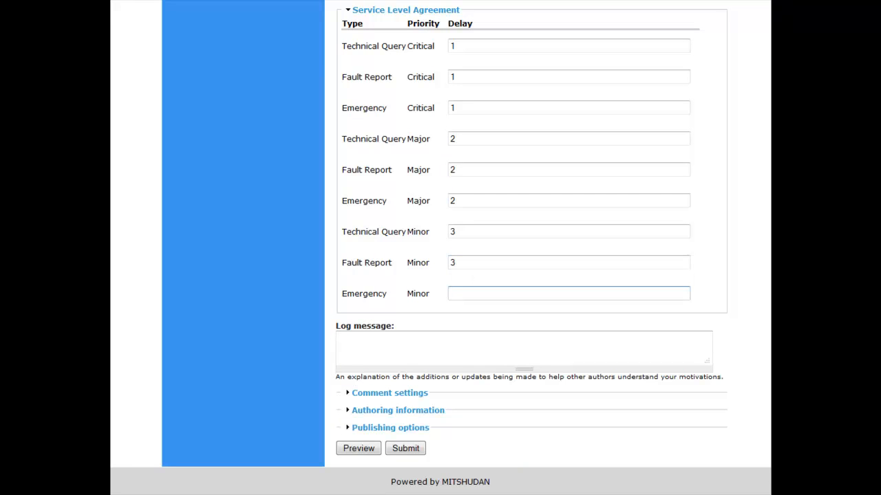
{"action": "type", "text": "3"}
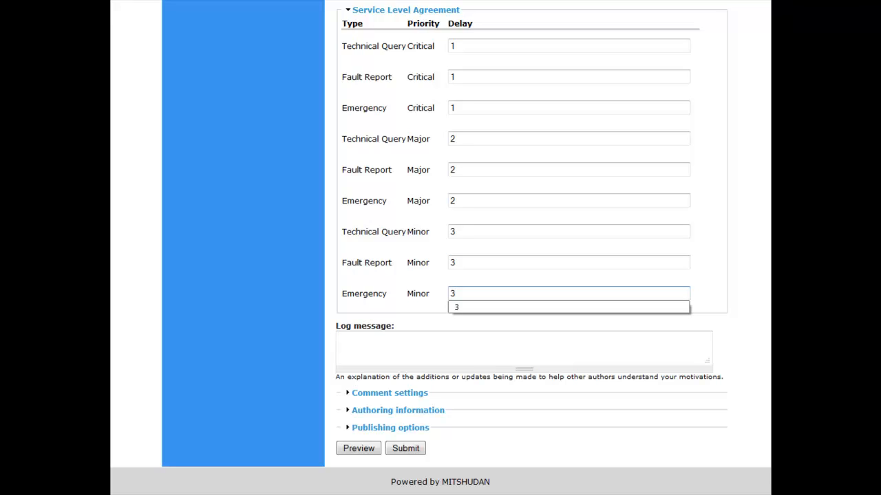
{"action": "left_click", "coordinate": [405, 448]}
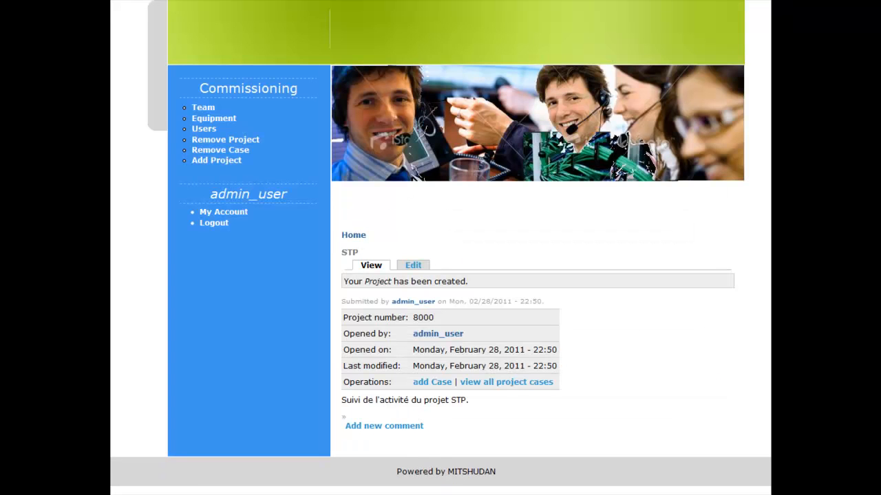
{"action": "left_click", "coordinate": [230, 123]}
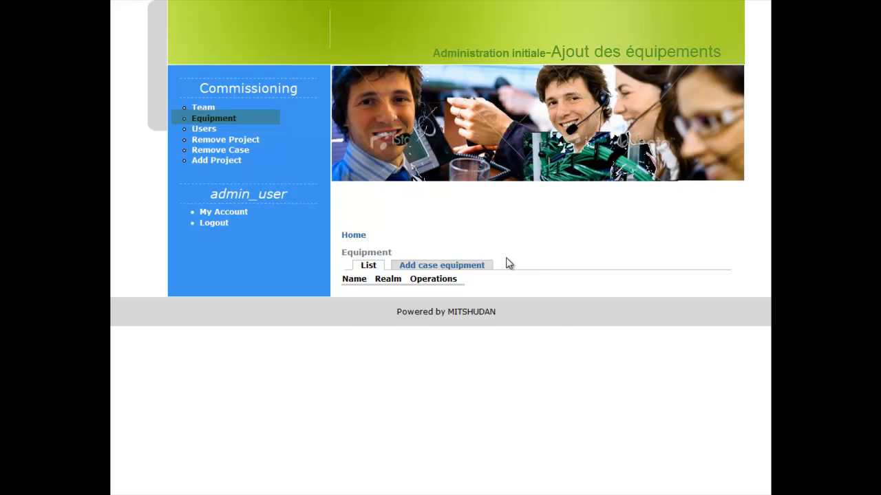
- Add equipment HFE, PGD, FED and BE to the HLR project
{"action": "left_click", "coordinate": [480, 268]}
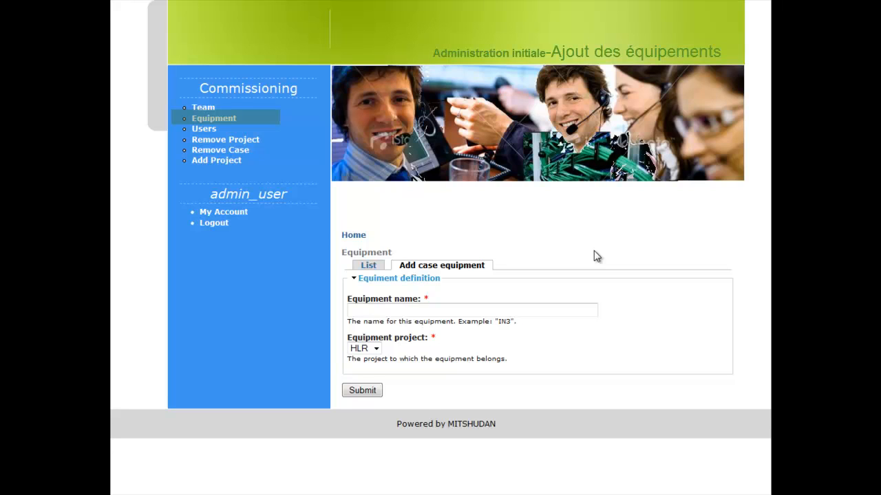
{"action": "left_click", "coordinate": [567, 310]}
{"action": "type", "text": "HFE"}
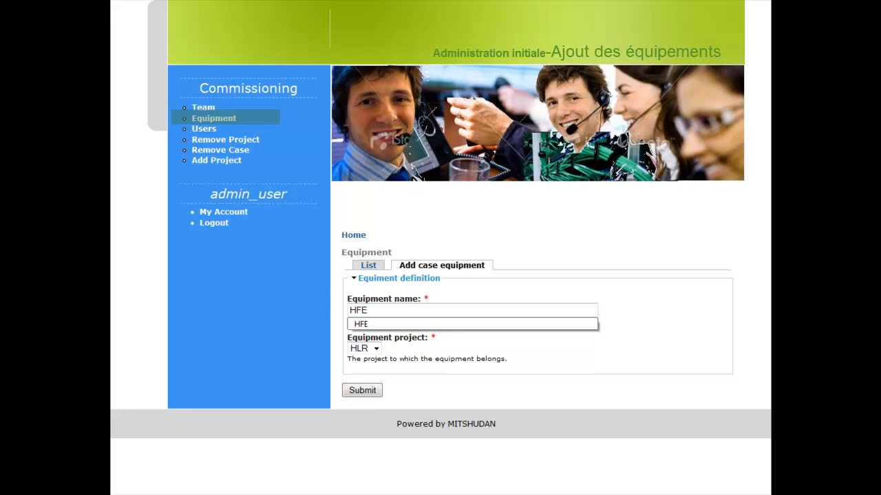
{"action": "key", "text": "Down"}
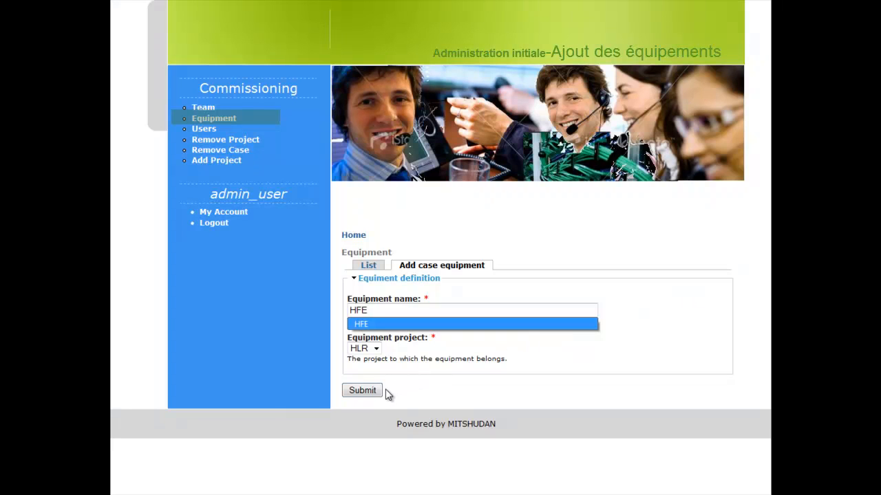
{"action": "left_click", "coordinate": [362, 390]}
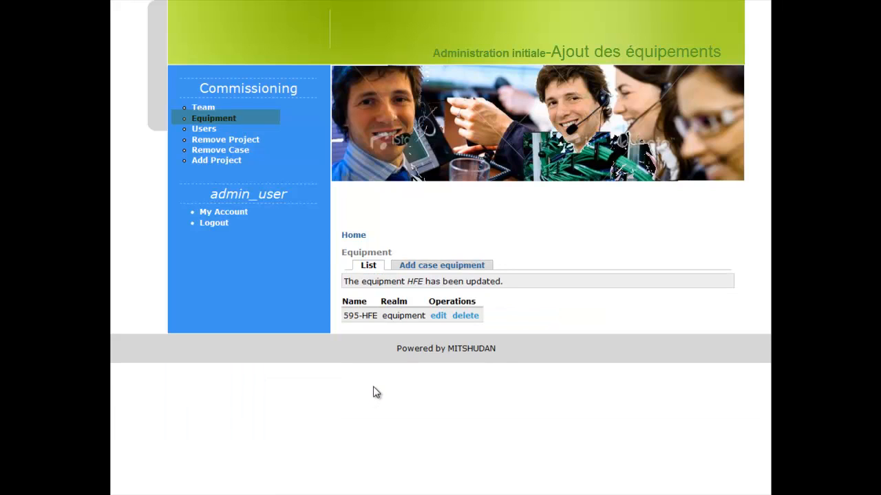
{"action": "left_click", "coordinate": [442, 267]}
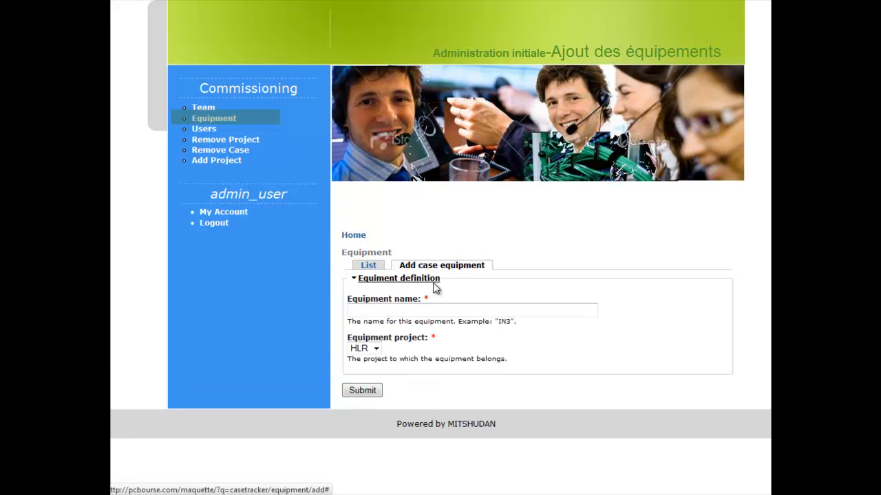
{"action": "left_click", "coordinate": [531, 309]}
{"action": "type", "text": "PGD"}
{"action": "left_click", "coordinate": [370, 394]}
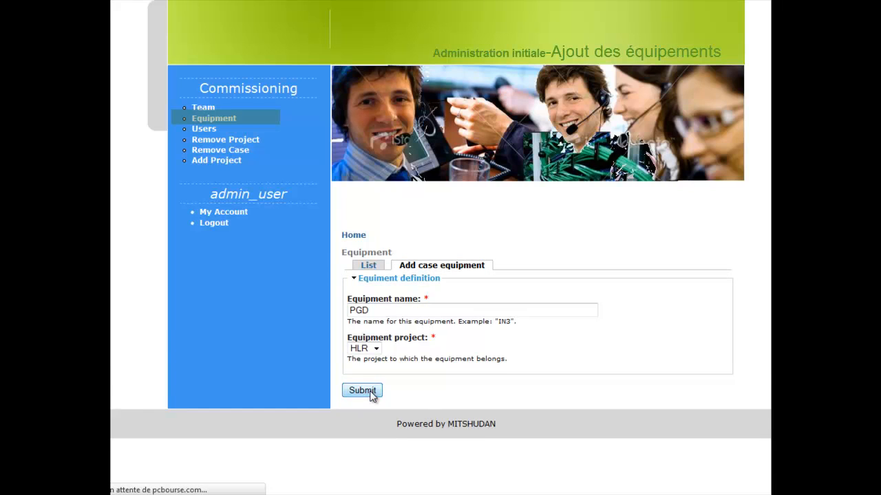
{"action": "type", "text": "FED"}
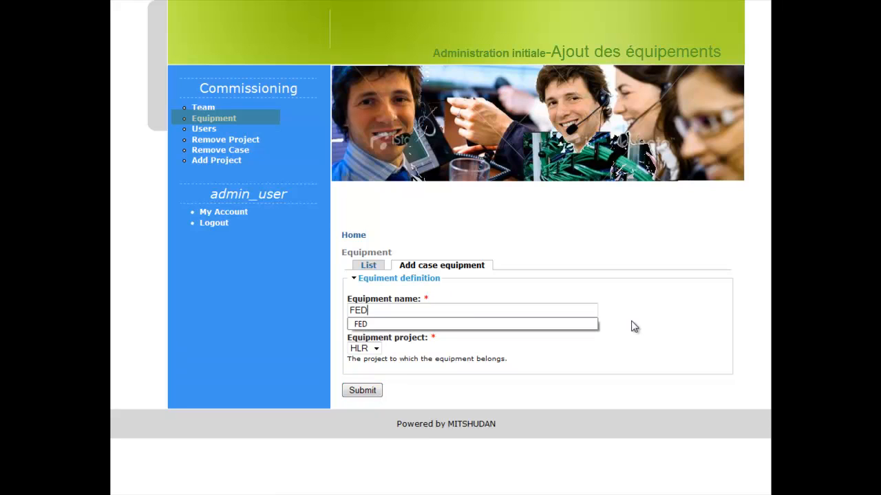
{"action": "left_click", "coordinate": [375, 391]}
{"action": "left_click", "coordinate": [436, 310]}
{"action": "type", "text": "BE"}
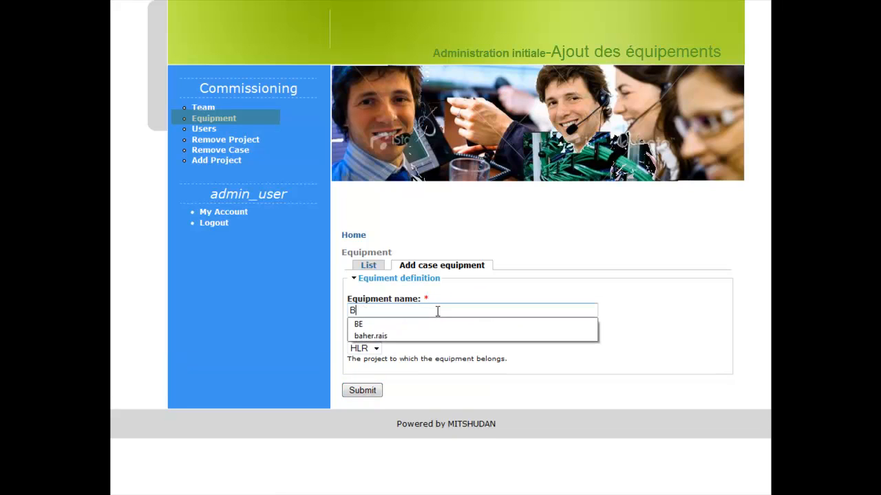
{"action": "left_click", "coordinate": [363, 391]}
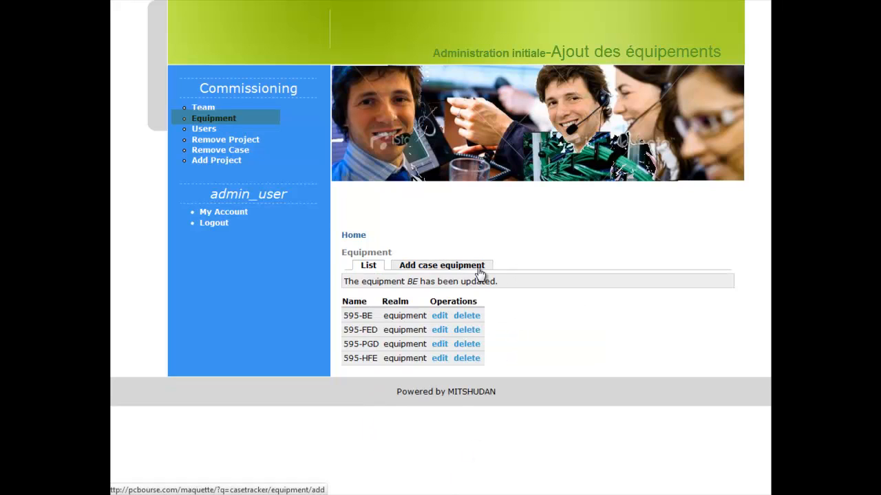
- Add equipment Chr1, Chr2, Mnb1 and Mnb2 to the STP project
{"action": "left_click", "coordinate": [479, 273]}
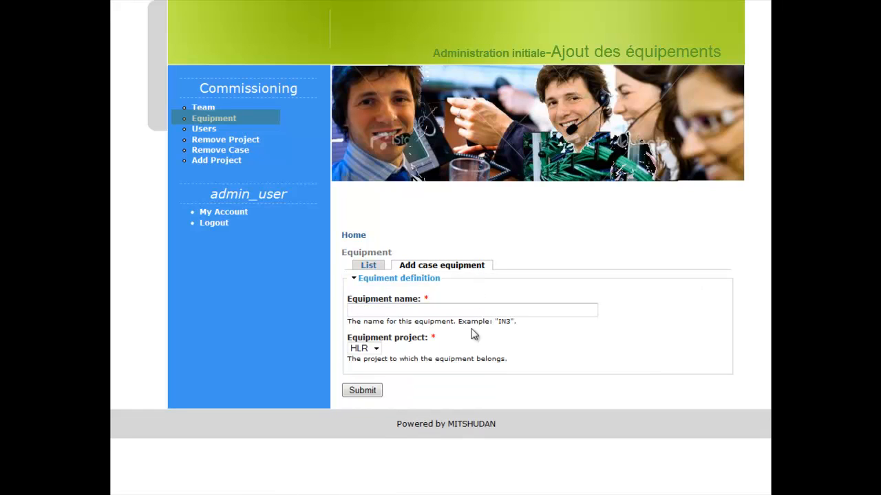
{"action": "left_click", "coordinate": [376, 349]}
{"action": "left_click", "coordinate": [371, 369]}
{"action": "type", "text": "C"}
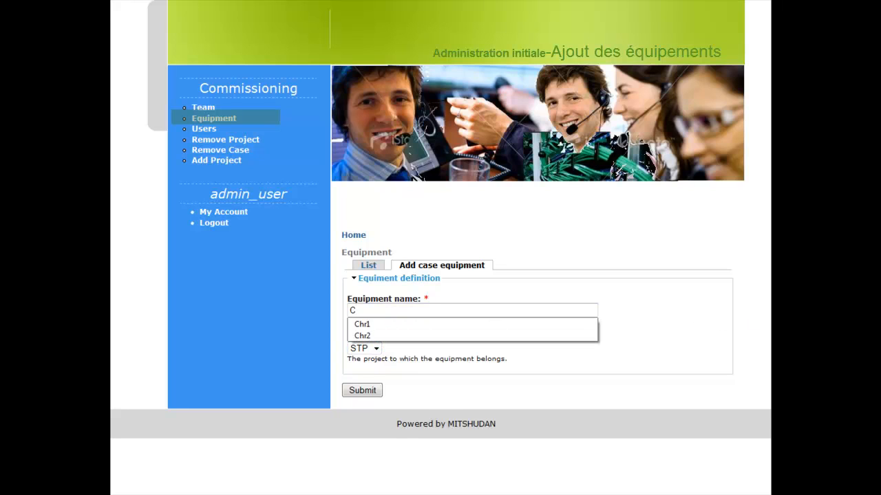
{"action": "type", "text": "hr1"}
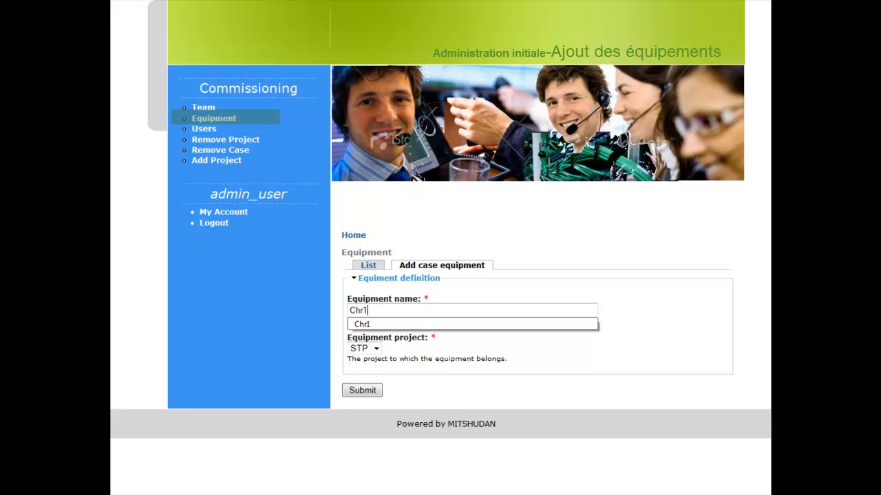
{"action": "left_click", "coordinate": [370, 393]}
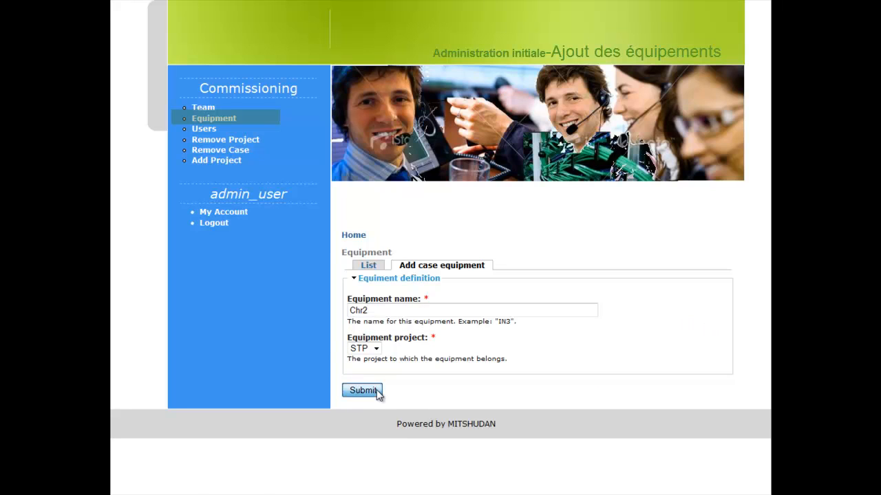
{"action": "left_click", "coordinate": [362, 391]}
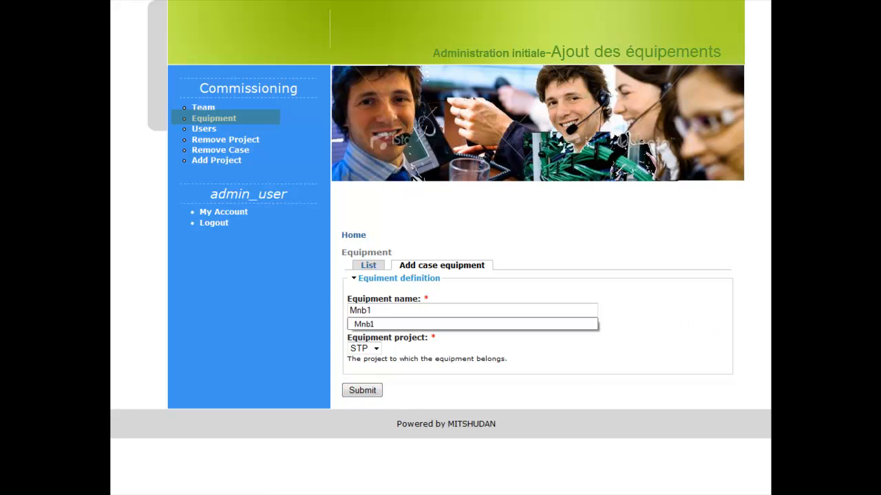
{"action": "left_click", "coordinate": [361, 392]}
{"action": "left_click", "coordinate": [363, 390]}
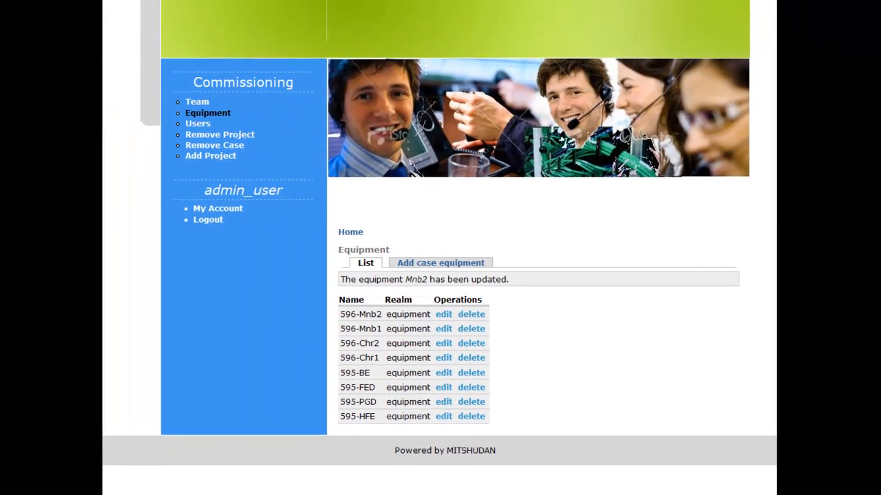
- Create the troubleshooting team with its distribution mail address, covering the HLR and STP projects
{"action": "left_click", "coordinate": [201, 108]}
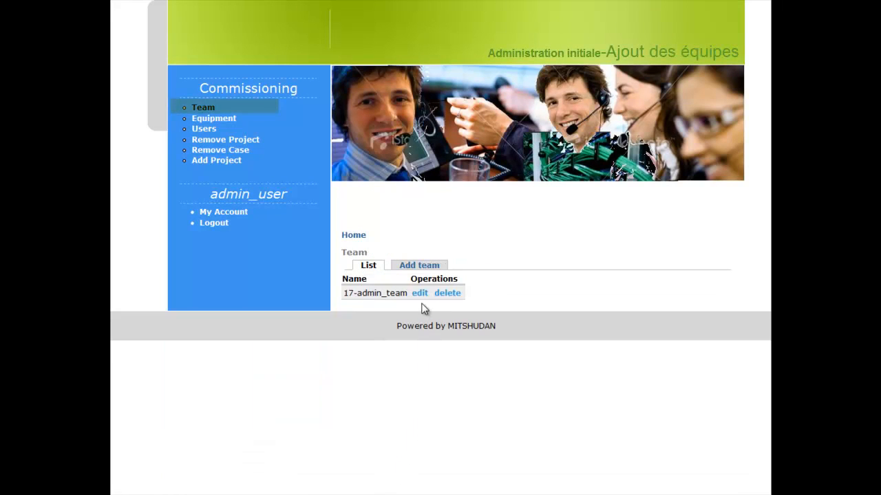
{"action": "left_click", "coordinate": [421, 266]}
{"action": "left_click", "coordinate": [344, 311]}
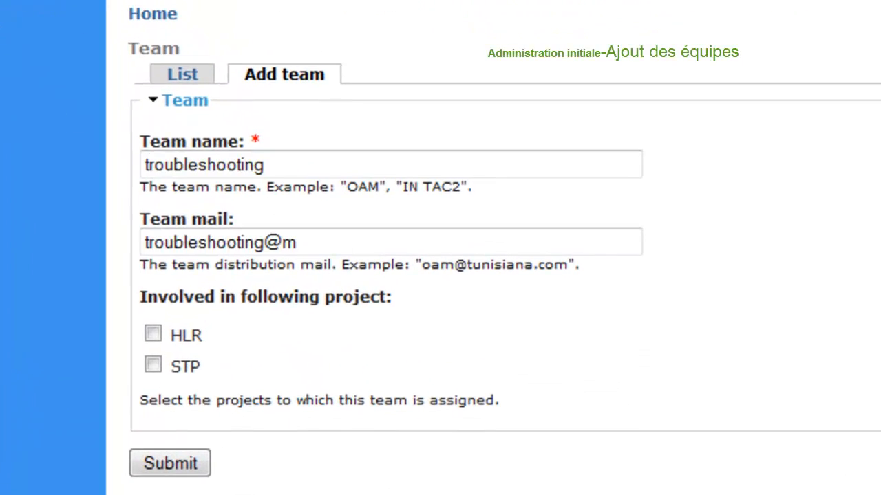
{"action": "type", "text": "itshuda"}
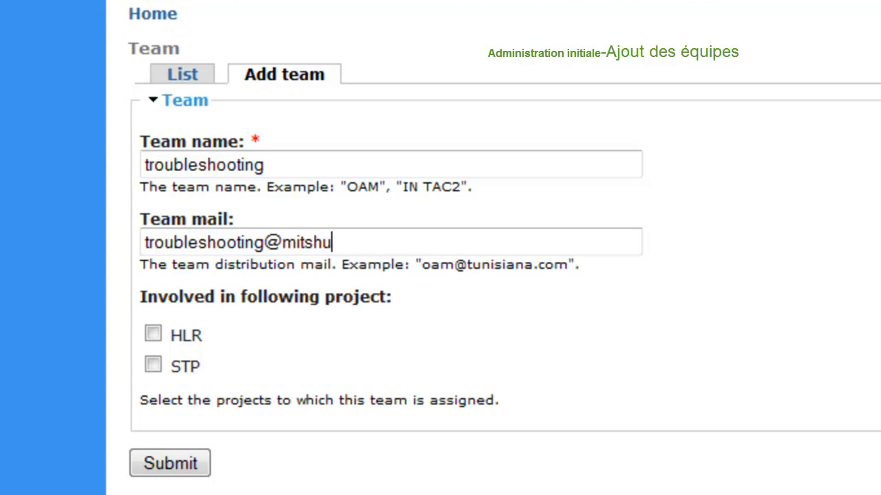
{"action": "type", "text": "n.com"}
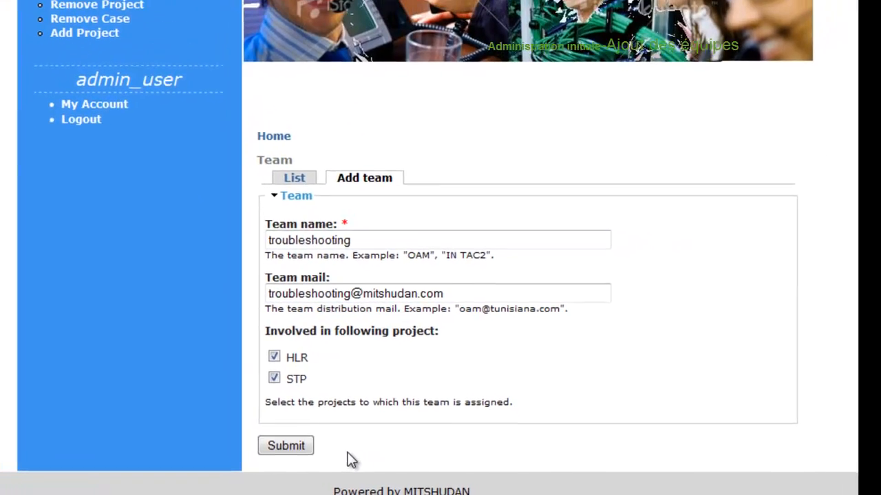
{"action": "left_click", "coordinate": [227, 445]}
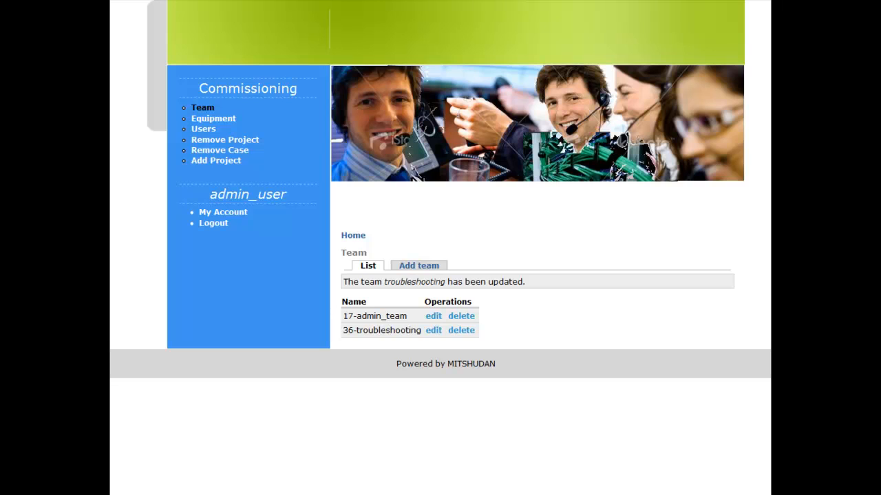
- Open the Add user form and scroll down to its Roles and Related team checkboxes
{"action": "left_click", "coordinate": [203, 131]}
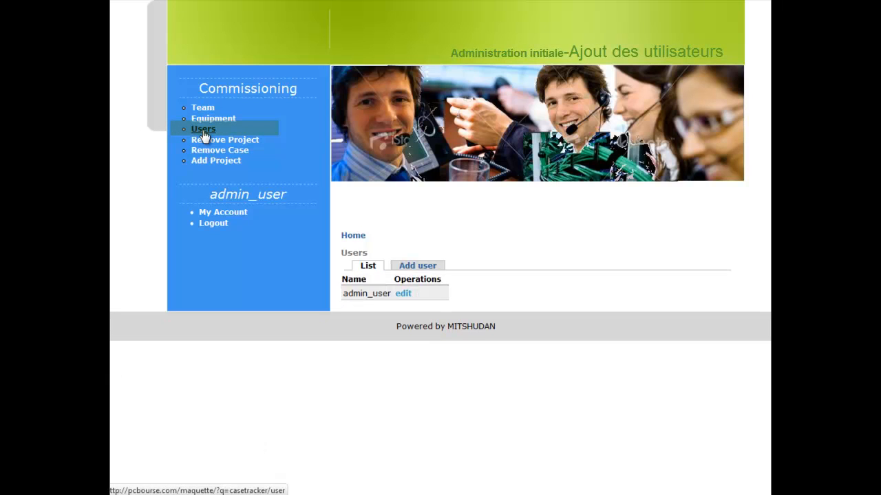
{"action": "left_click", "coordinate": [408, 267]}
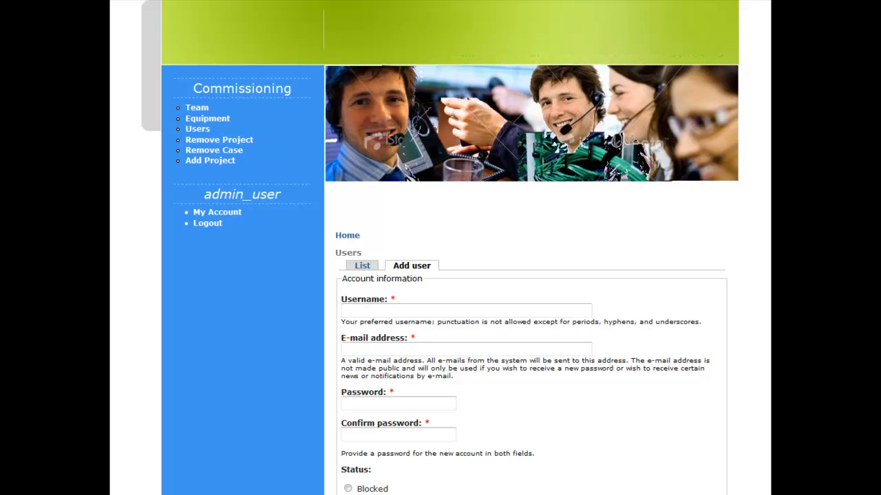
{"action": "scroll", "coordinate": [440, 276], "scroll_direction": "down", "scroll_amount": 1}
{"action": "scroll", "coordinate": [440, 276], "scroll_direction": "down", "scroll_amount": 3}
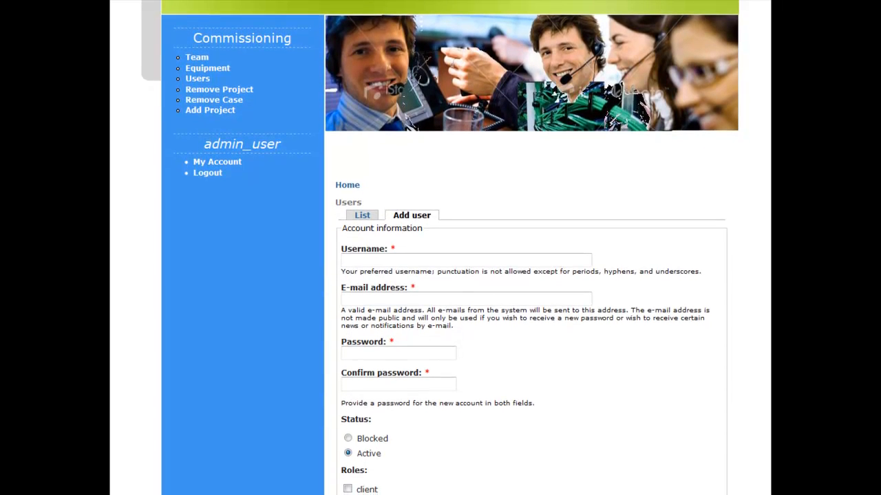
{"action": "scroll", "coordinate": [440, 276], "scroll_direction": "down", "scroll_amount": 3}
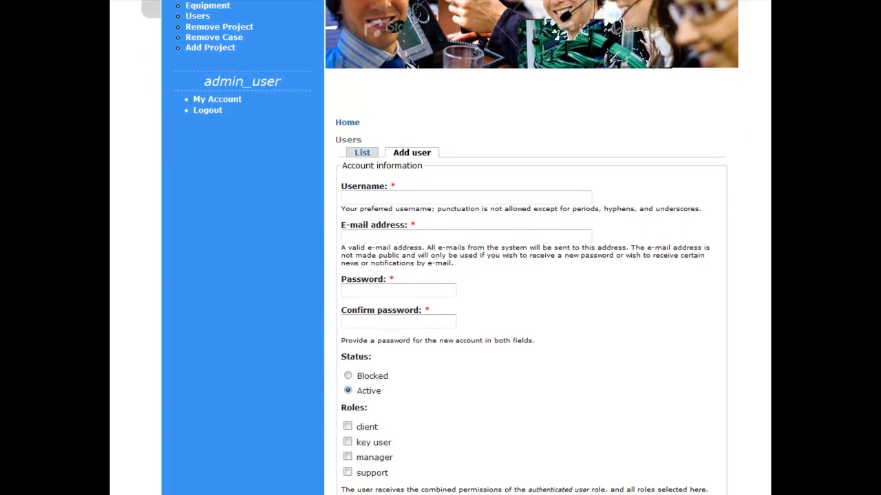
{"action": "scroll", "coordinate": [441, 275], "scroll_direction": "down", "scroll_amount": 2}
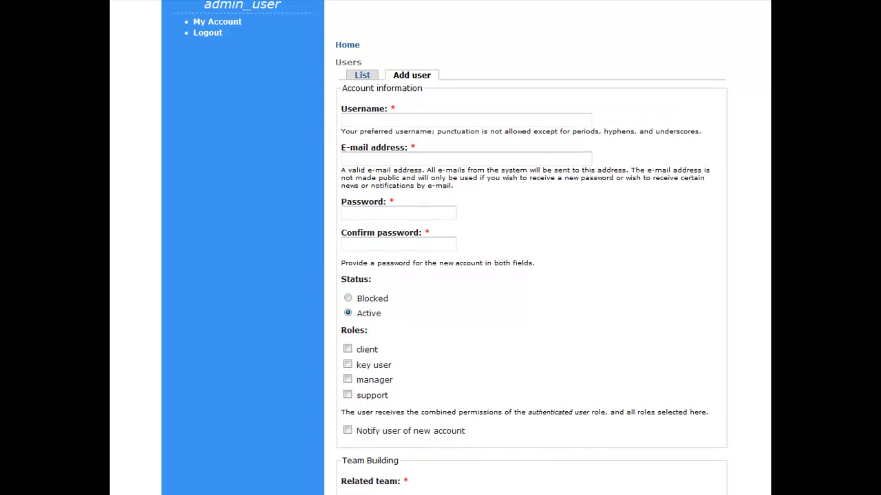
{"action": "scroll", "coordinate": [440, 276], "scroll_direction": "down", "scroll_amount": 1}
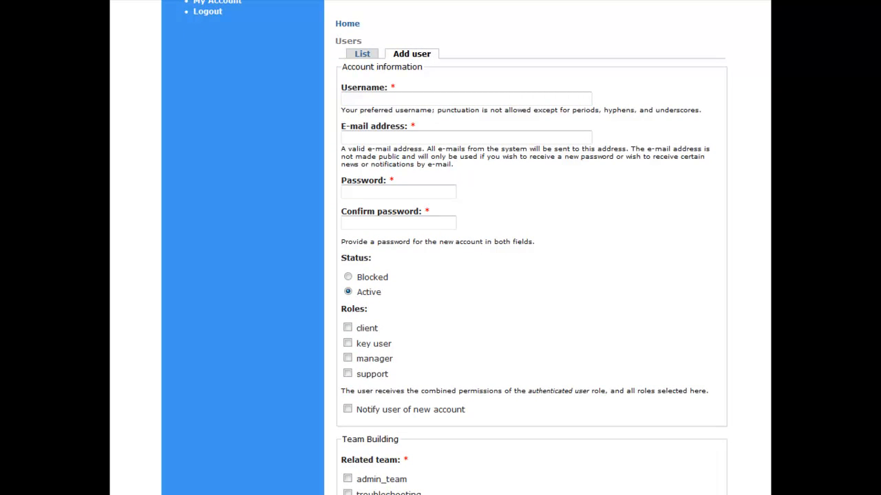
{"action": "scroll", "coordinate": [440, 276], "scroll_direction": "down", "scroll_amount": 1}
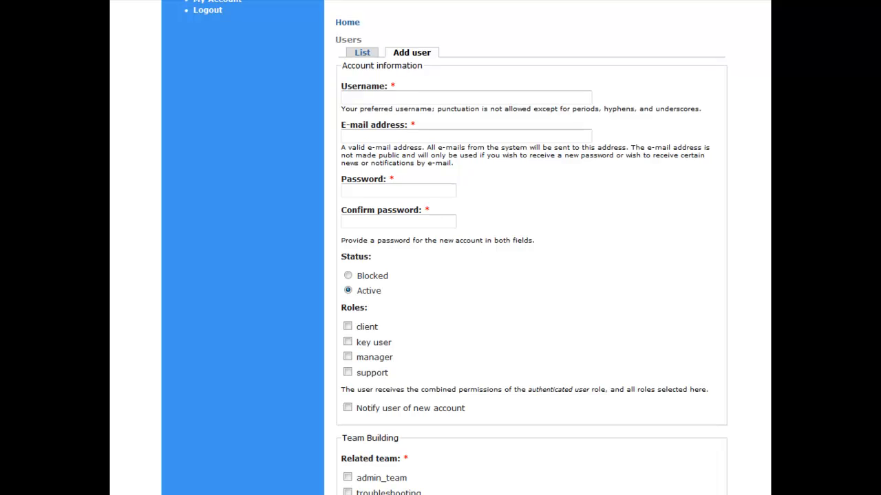
{"action": "scroll", "coordinate": [440, 275], "scroll_direction": "down", "scroll_amount": 1}
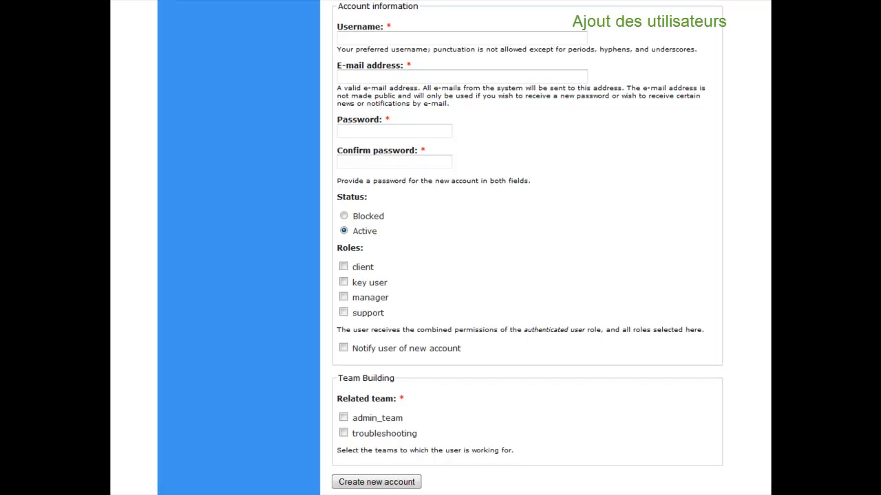
- Enter the new user's username, e-mail address and password twice
{"action": "left_click", "coordinate": [413, 38]}
{"action": "type", "text": "ines"}
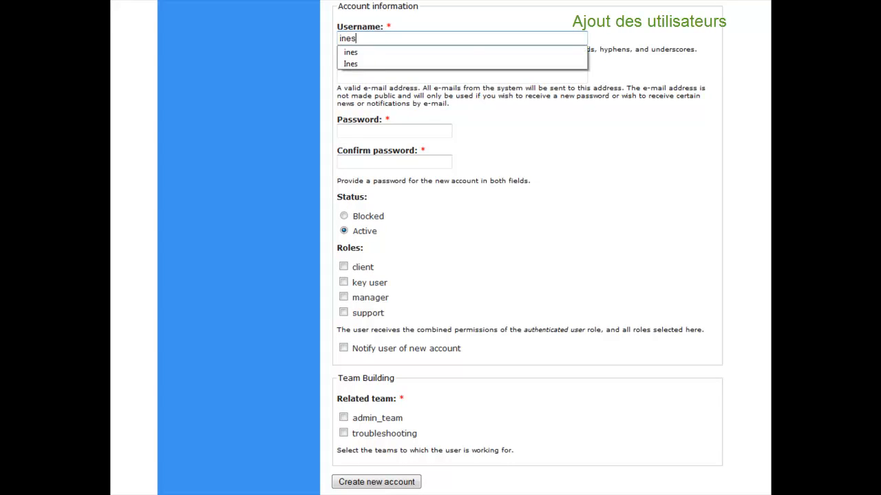
{"action": "key", "text": "Tab"}
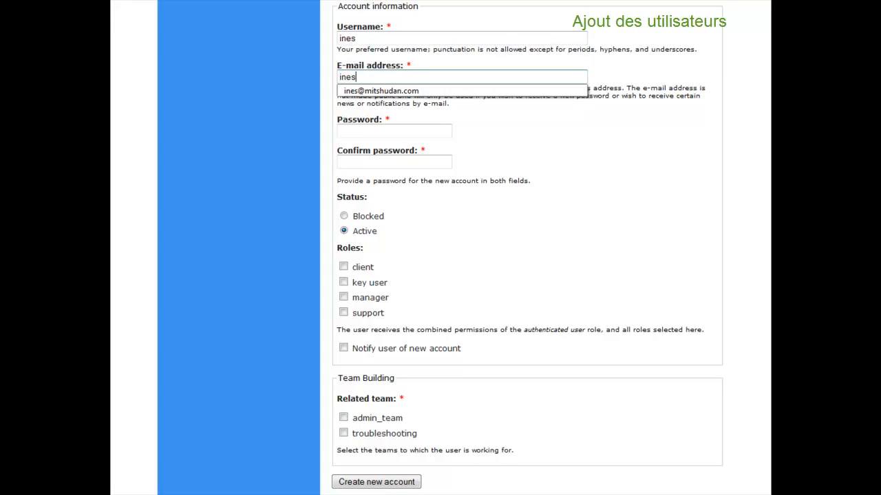
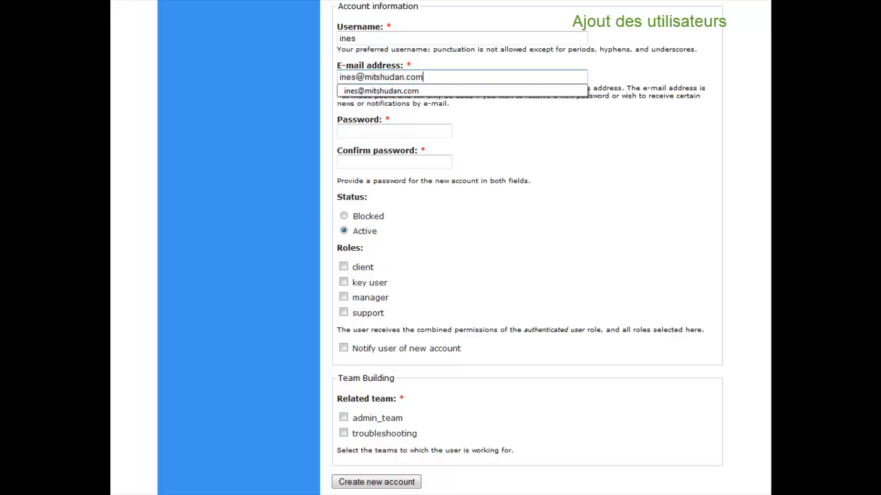
{"action": "key", "text": "Tab"}
{"action": "type", "text": "*****"}
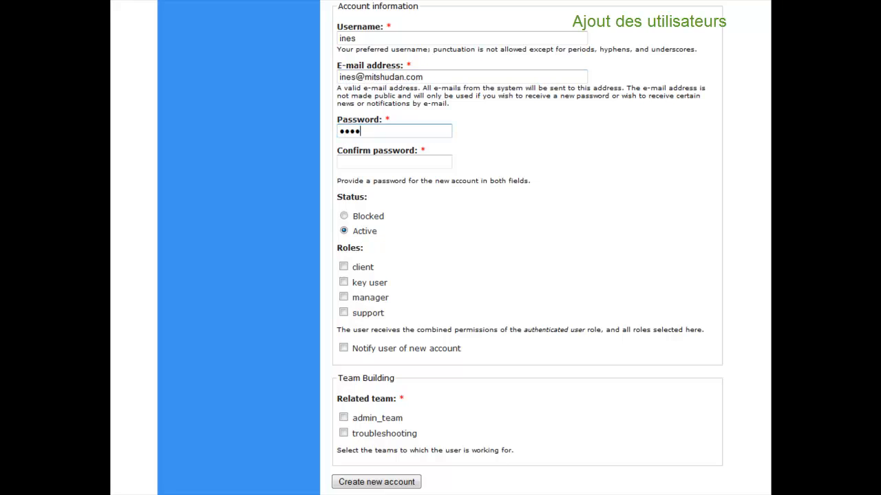
{"action": "key", "text": "Tab"}
{"action": "type", "text": "****"}
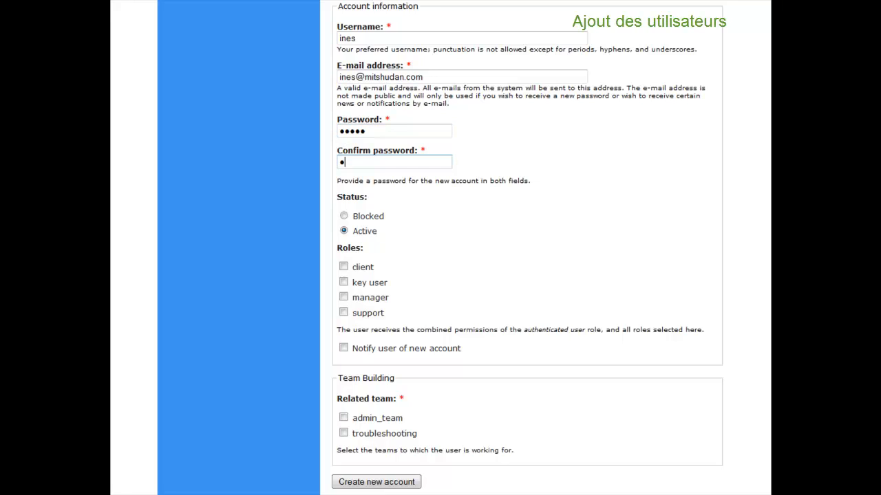
{"action": "type", "text": "*"}
- Give the user client and support roles, notify them, add them to troubleshooting, and create the account
{"action": "left_click", "coordinate": [343, 267]}
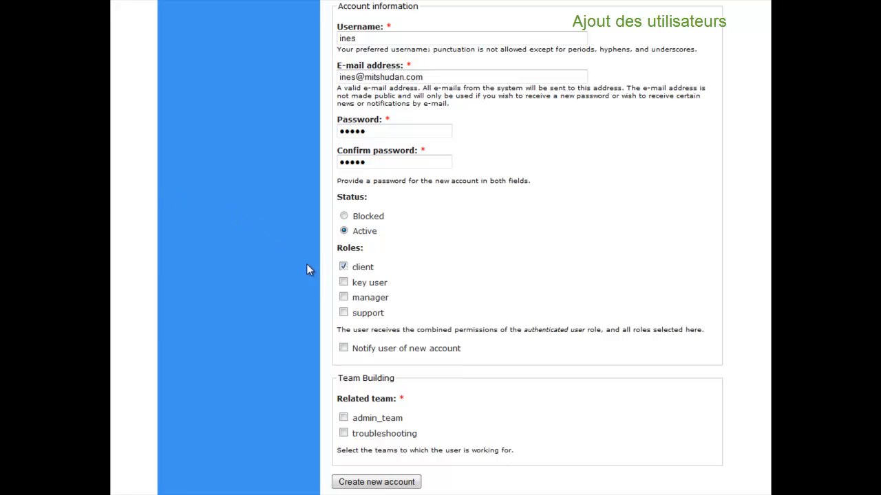
{"action": "left_click", "coordinate": [344, 313]}
{"action": "left_click", "coordinate": [342, 432]}
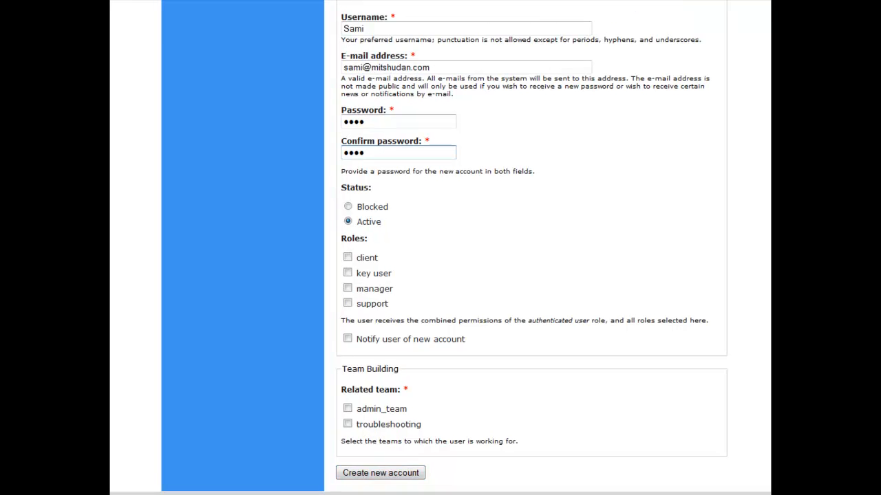
{"action": "left_click", "coordinate": [347, 345]}
{"action": "left_click", "coordinate": [348, 429]}
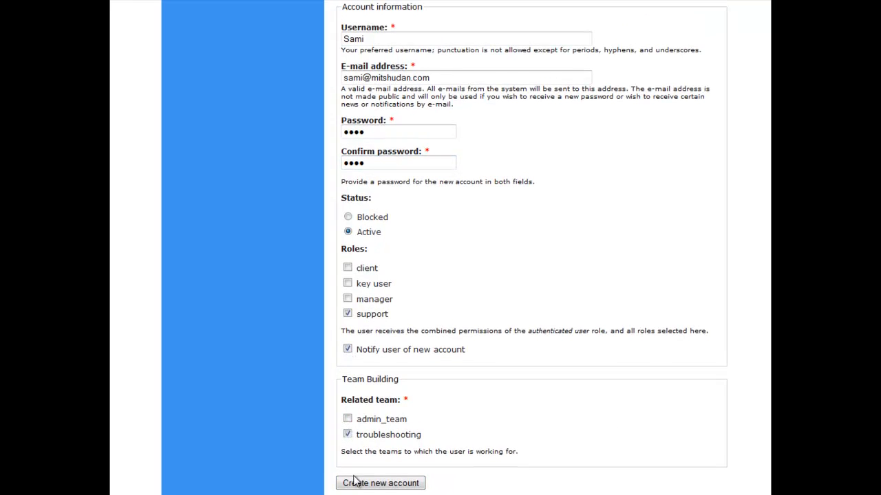
{"action": "left_click", "coordinate": [355, 482]}
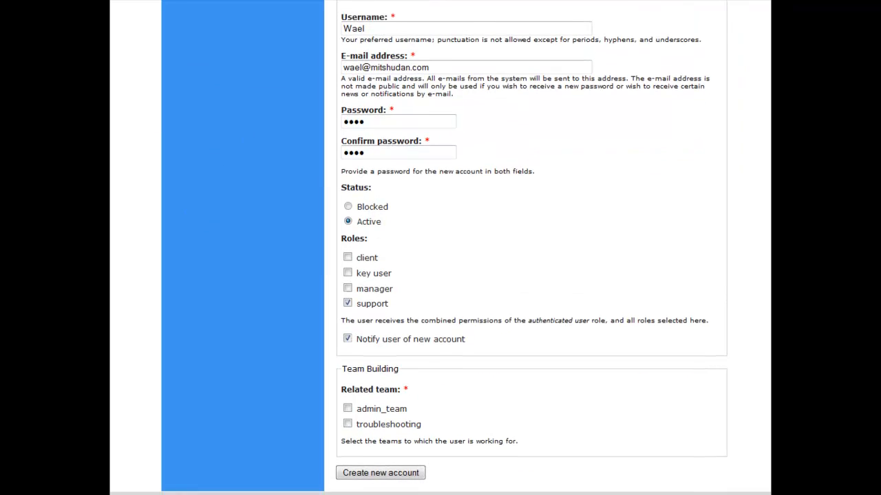
{"action": "scroll", "coordinate": [447, 429], "scroll_direction": "down", "scroll_amount": 2}
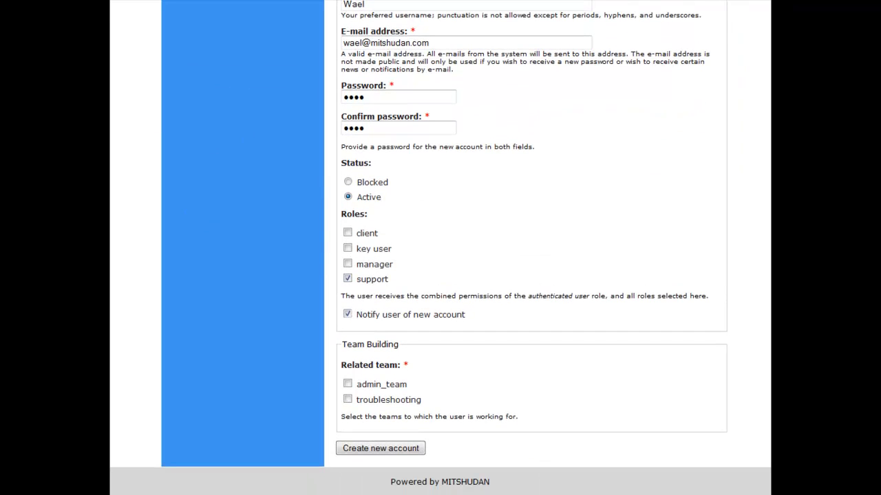
- Assign the support user to troubleshooting and create the account
{"action": "left_click", "coordinate": [347, 401]}
{"action": "left_click", "coordinate": [352, 449]}
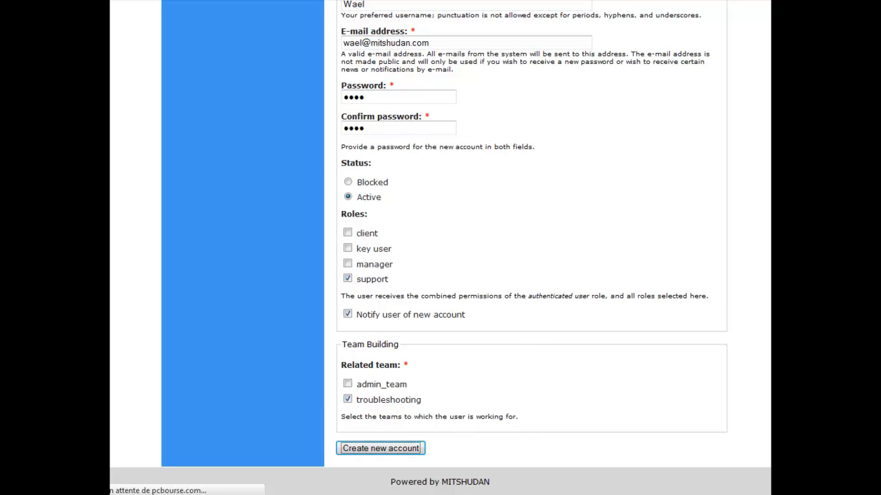
{"action": "scroll", "coordinate": [440, 248], "scroll_direction": "down", "scroll_amount": 4}
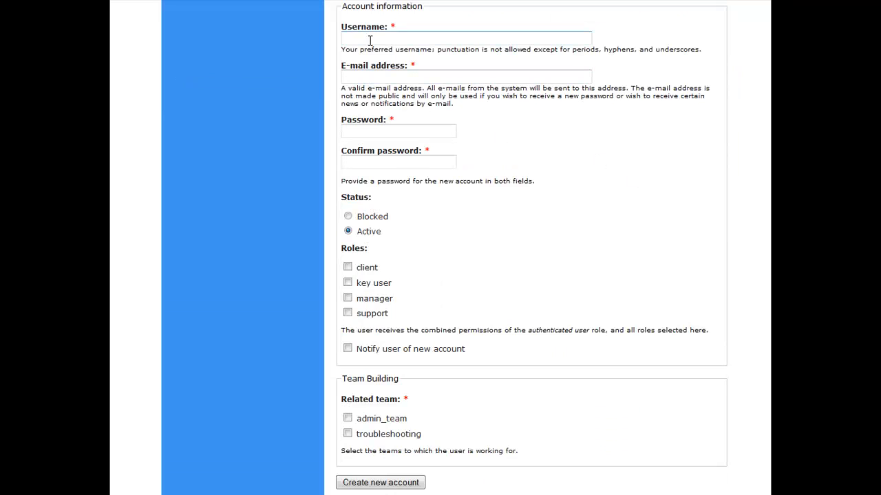
- Fill in the next user's username, e-mail address and password
{"action": "left_click", "coordinate": [344, 39]}
{"action": "type", "text": "Olivier"}
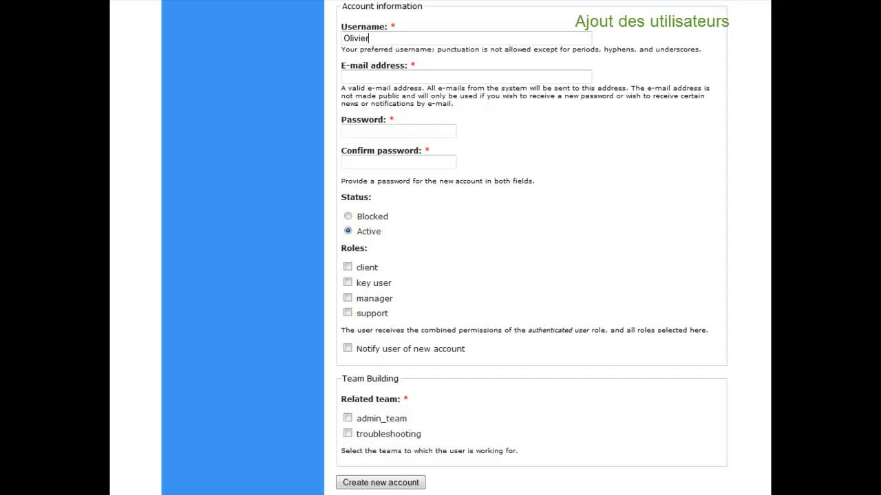
{"action": "key", "text": "Tab"}
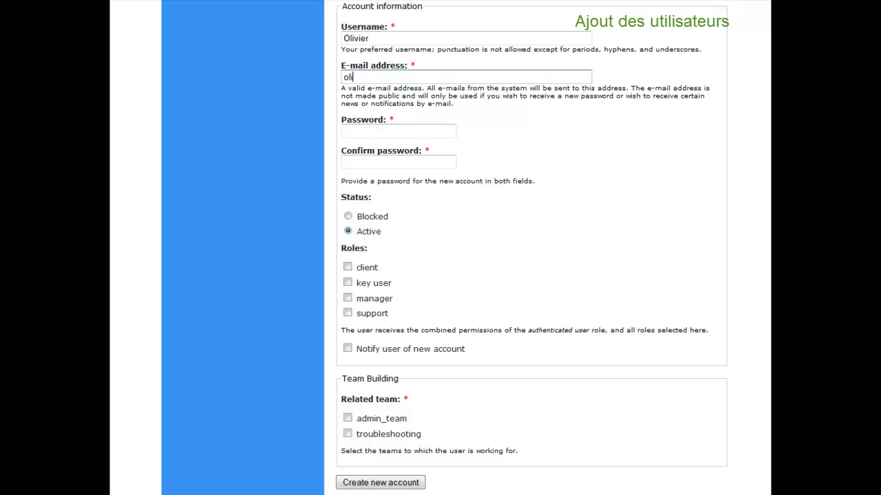
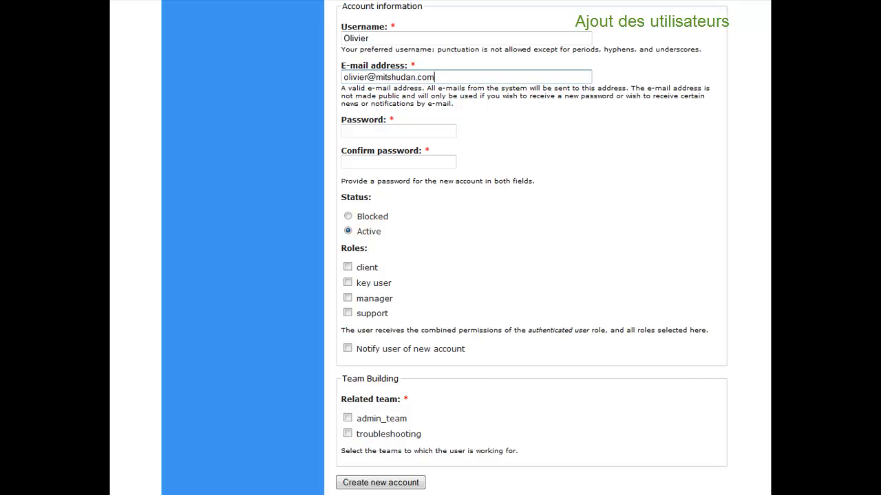
{"action": "key", "text": "Tab"}
{"action": "type", "text": "••••••"}
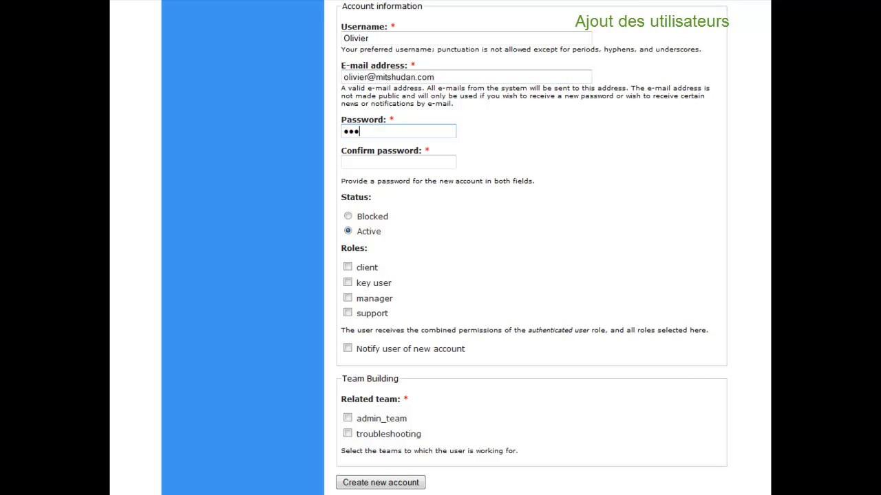
{"action": "type", "text": "•"}
{"action": "key", "text": "Tab"}
{"action": "type", "text": "•••••••"}
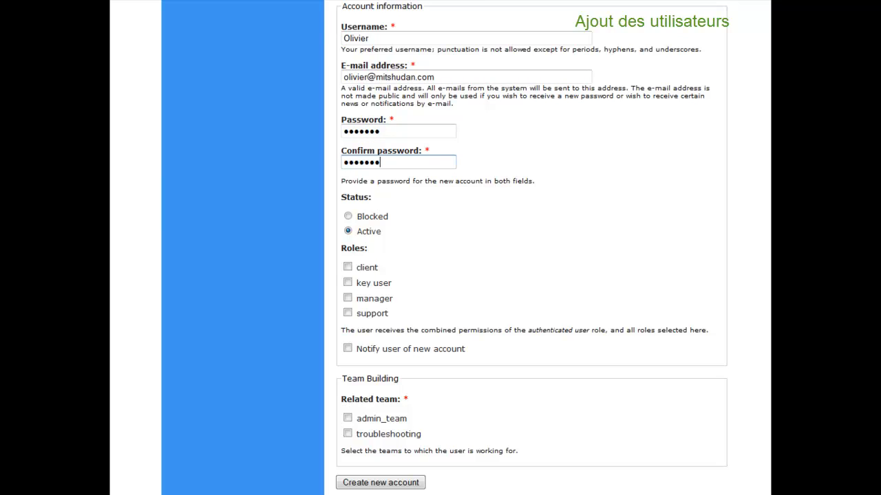
- Give the user the manager role, notification, admin_team and troubleshooting membership, and create the account
{"action": "left_click", "coordinate": [348, 298]}
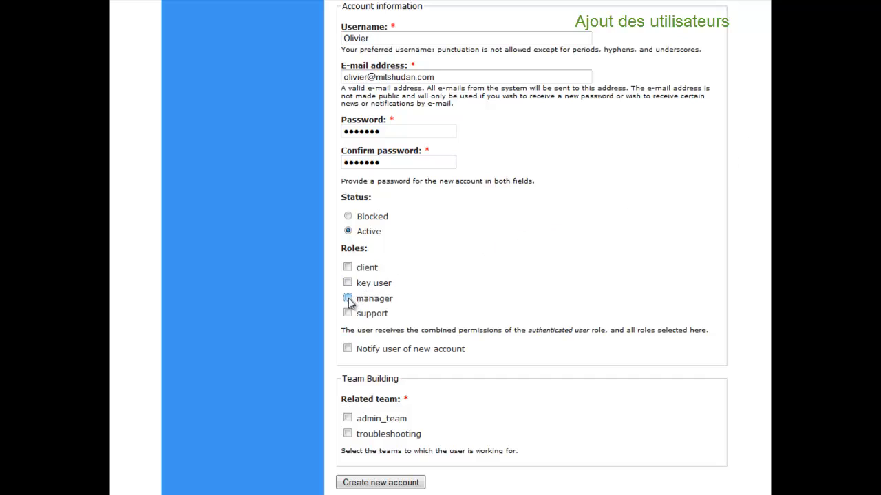
{"action": "left_click", "coordinate": [348, 349]}
{"action": "left_click", "coordinate": [346, 419]}
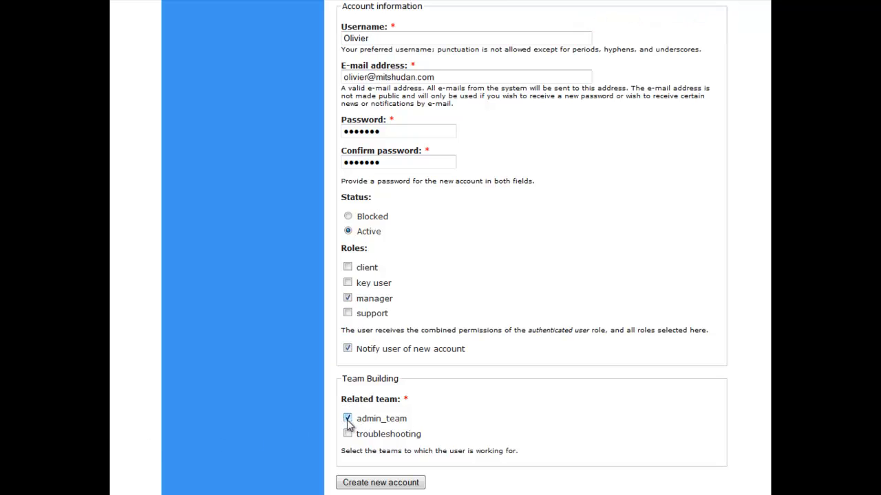
{"action": "left_click", "coordinate": [348, 434]}
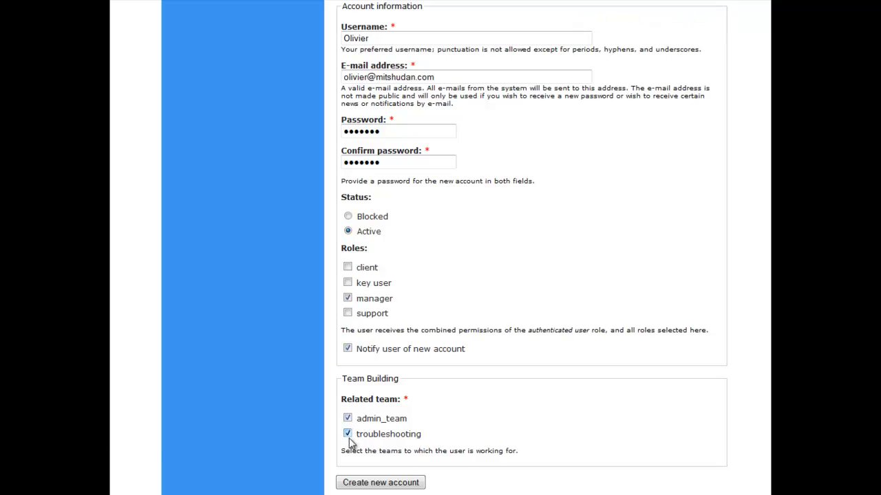
{"action": "left_click", "coordinate": [347, 484]}
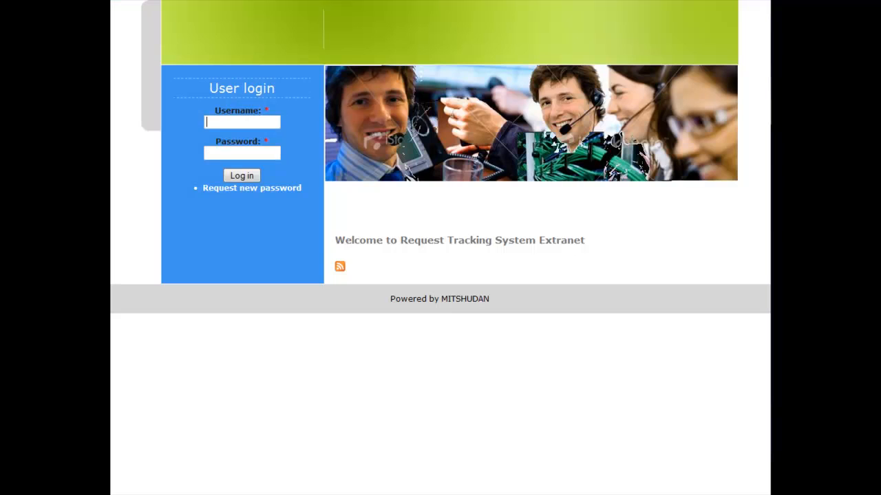
- Sign in with the regular user's credentials and open the All projects list showing HLR and STP
{"action": "key", "text": "Tab"}
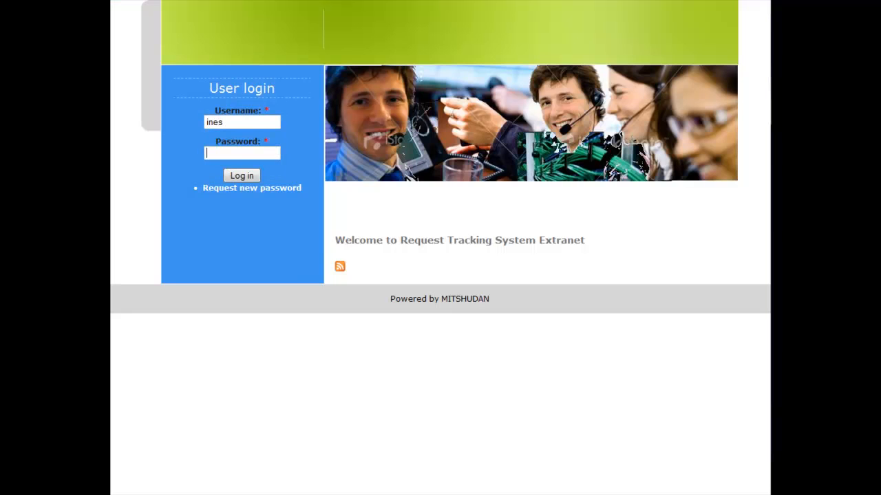
{"action": "left_click", "coordinate": [241, 175]}
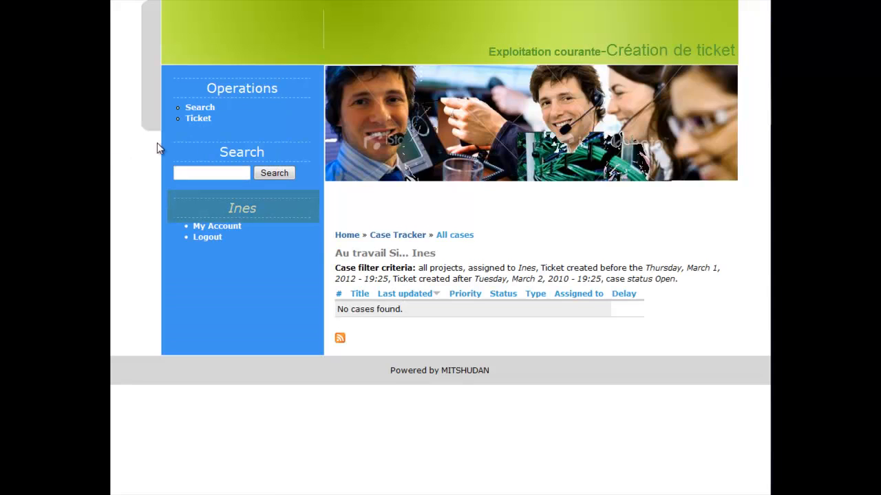
{"action": "left_click", "coordinate": [198, 119]}
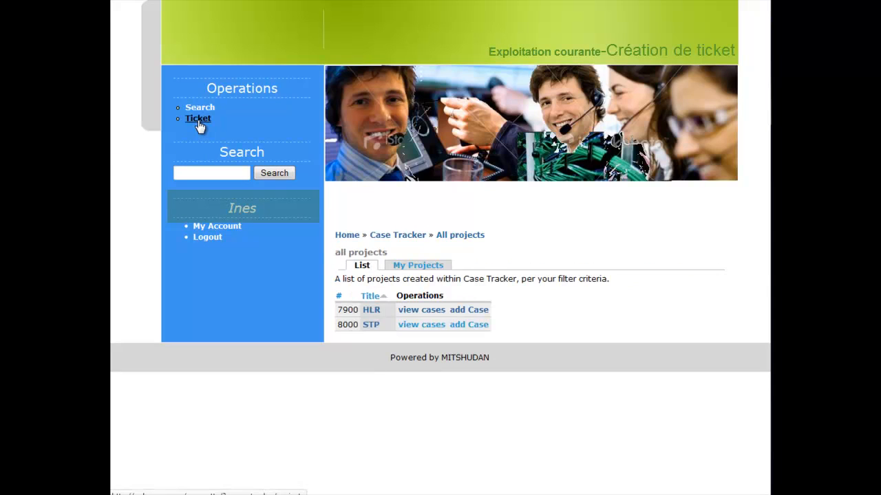
- Start a new HLR case with equipment HFE, assigned to the suggested team member instead of Anonymous
{"action": "left_click", "coordinate": [466, 311]}
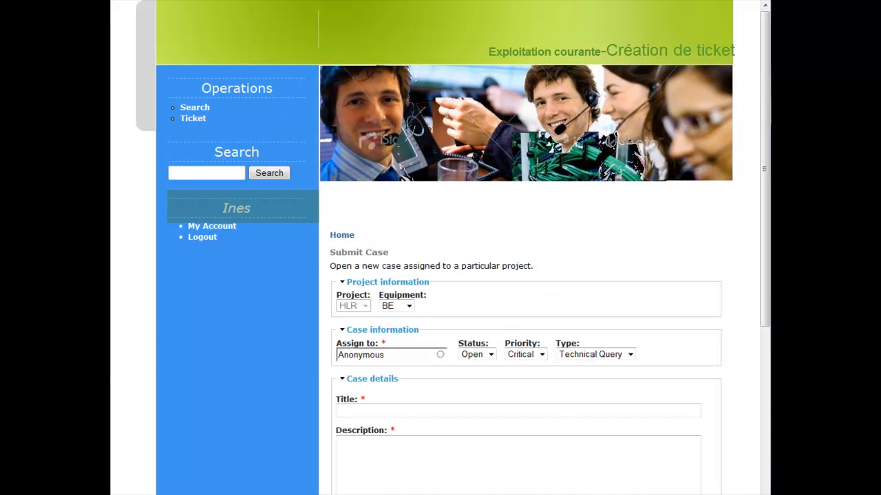
{"action": "left_click", "coordinate": [411, 307]}
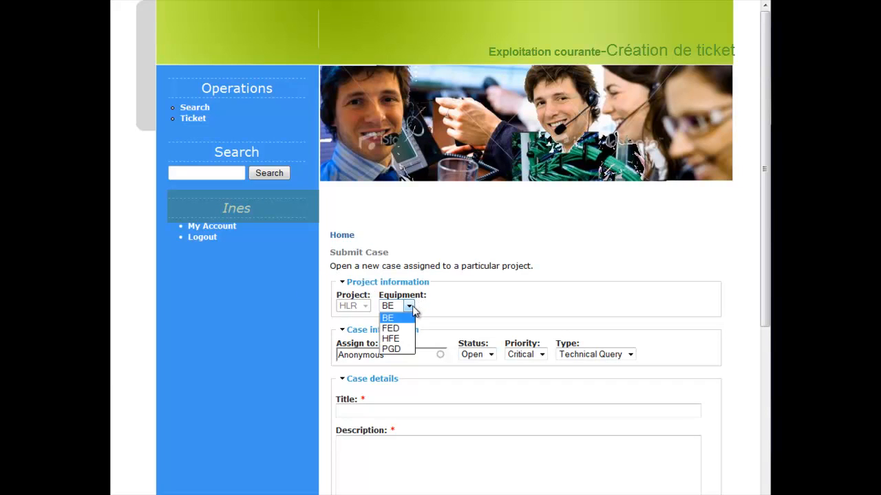
{"action": "left_click", "coordinate": [395, 339]}
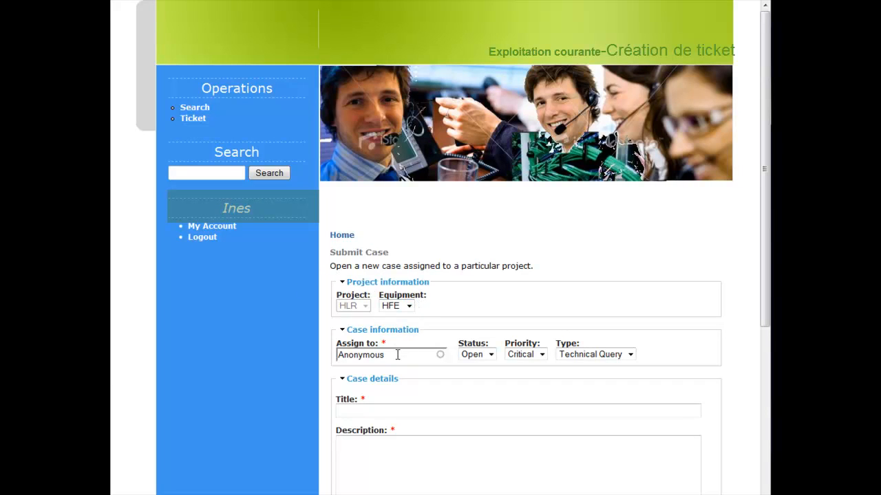
{"action": "double_click", "coordinate": [397, 355]}
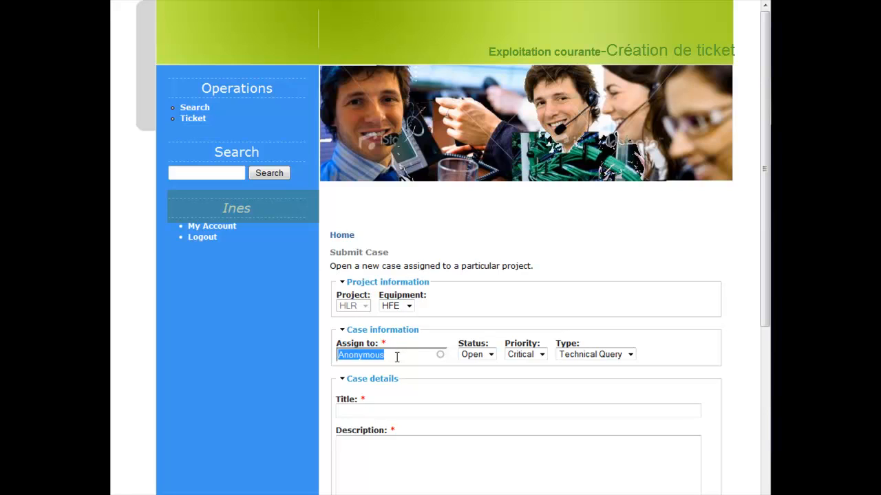
{"action": "type", "text": "sa"}
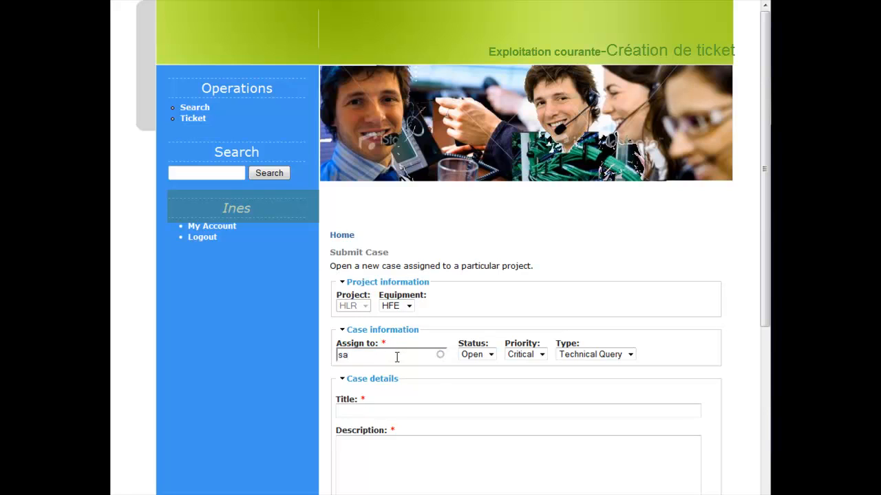
{"action": "left_click", "coordinate": [394, 367]}
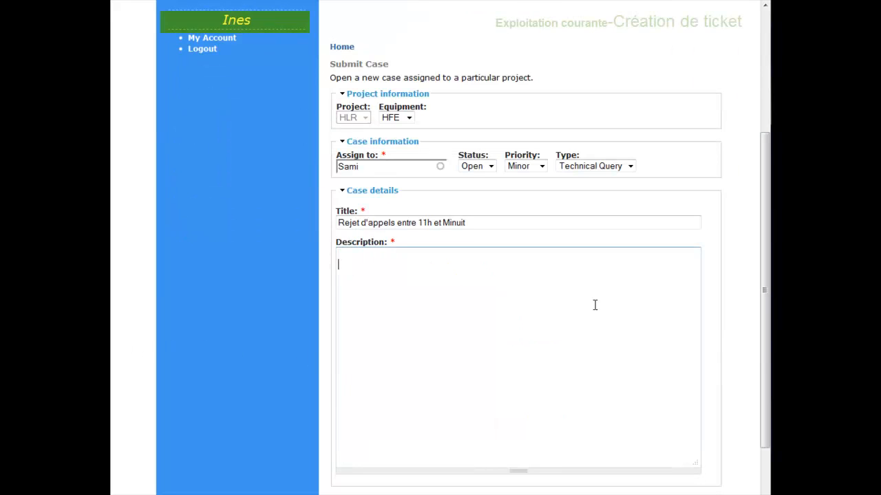
- Write the description 'Cher Collègues, Merci d'investiguer les rejets signalés par le fichier en attachement. Salutations', signed with the requester's name
{"action": "type", "text": "Ch"}
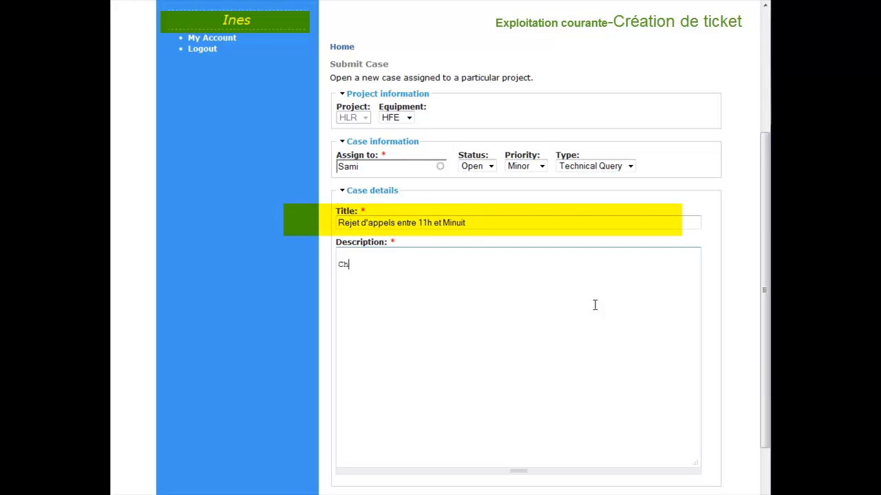
{"action": "type", "text": "er"}
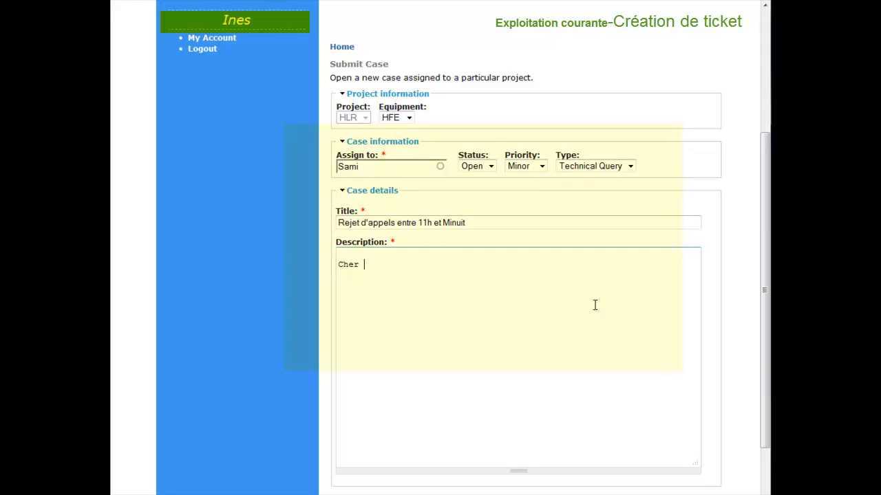
{"action": "type", "text": " Coll"}
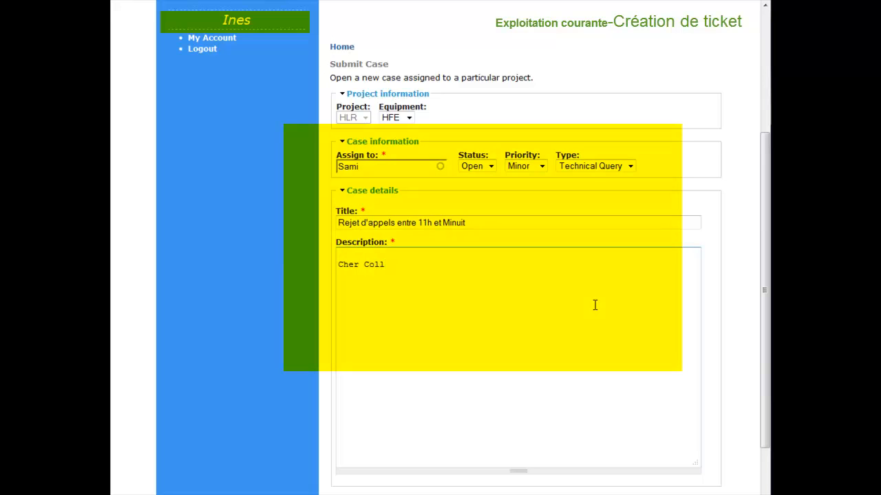
{"action": "type", "text": "ègues"}
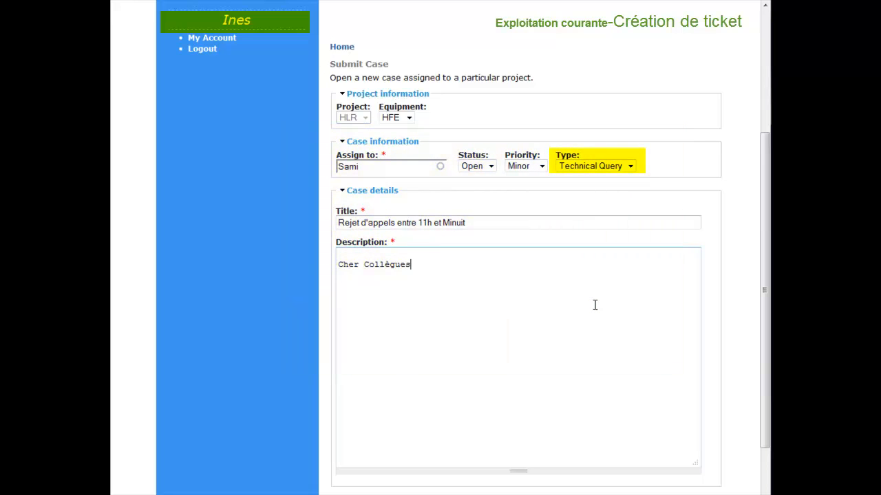
{"action": "type", "text": ","}
{"action": "key", "text": "Return"}
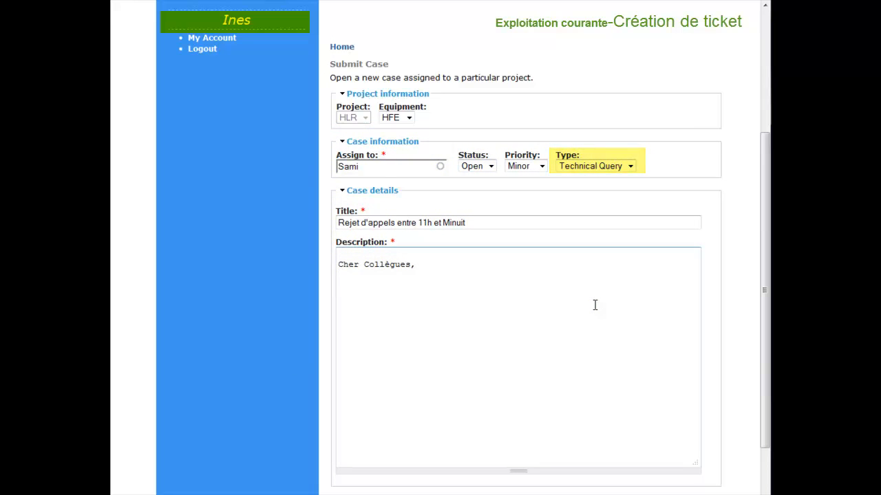
{"action": "type", "text": "Merci "}
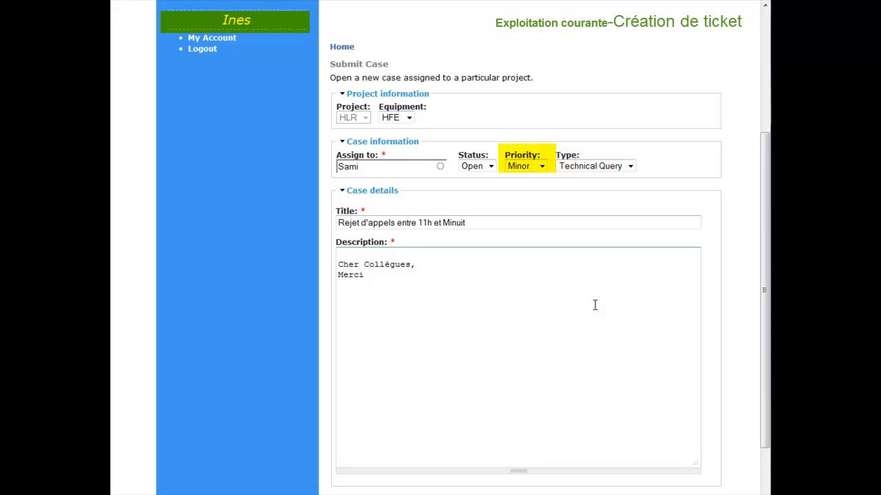
{"action": "type", "text": "d'inv"}
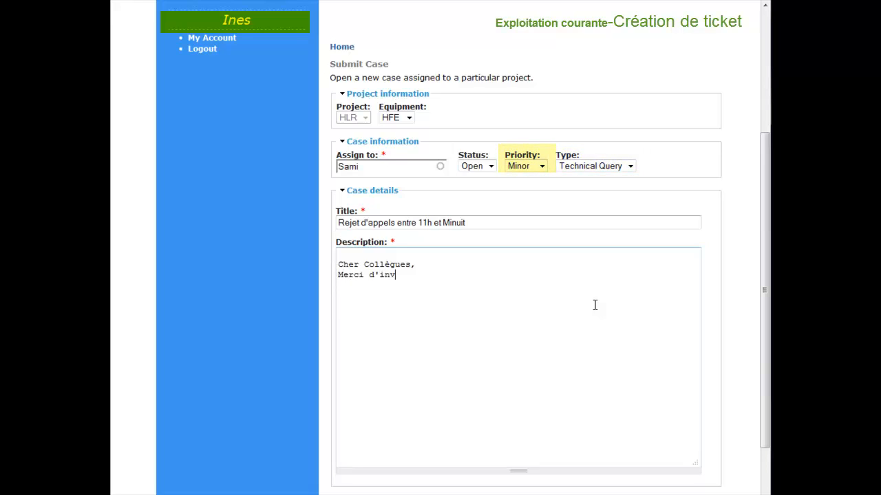
{"action": "type", "text": "esti"}
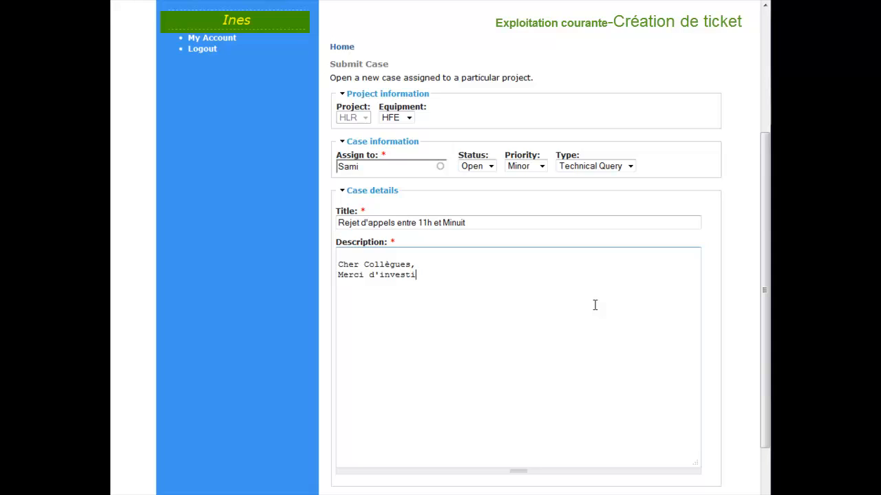
{"action": "type", "text": "guer les rejet"}
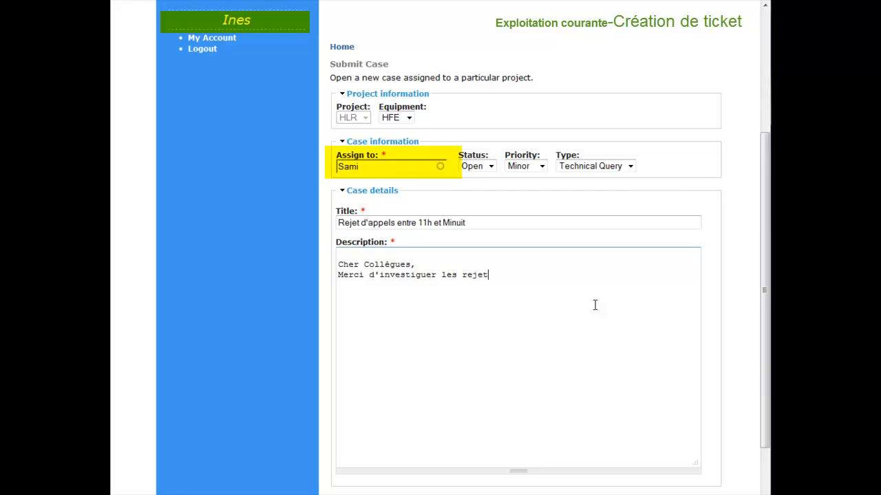
{"action": "type", "text": "s signalés par "}
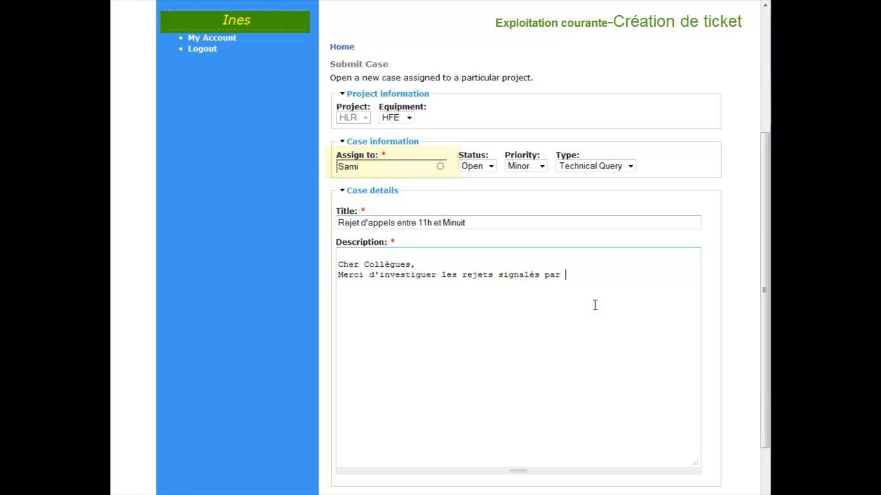
{"action": "type", "text": "le fichier en "}
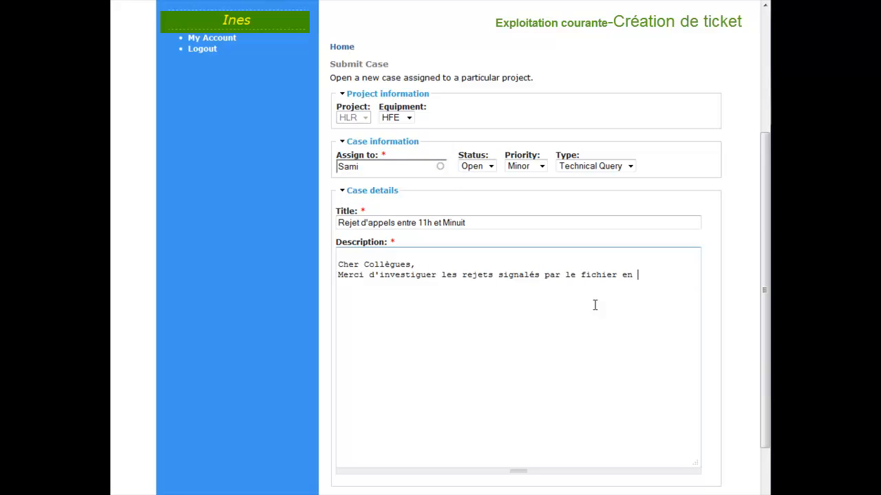
{"action": "type", "text": "attachement."}
{"action": "key", "text": "Return"}
{"action": "key", "text": "Return"}
{"action": "type", "text": "Salutations"}
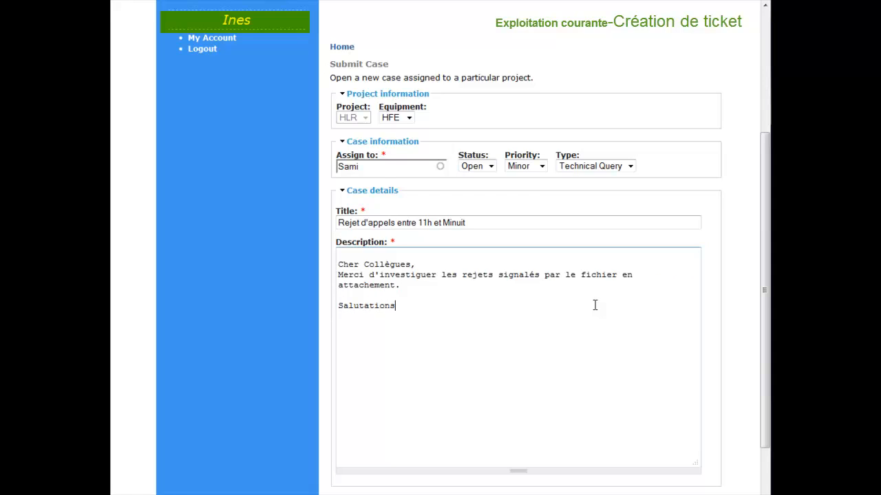
{"action": "key", "text": "Return"}
{"action": "type", "text": "Ines"}
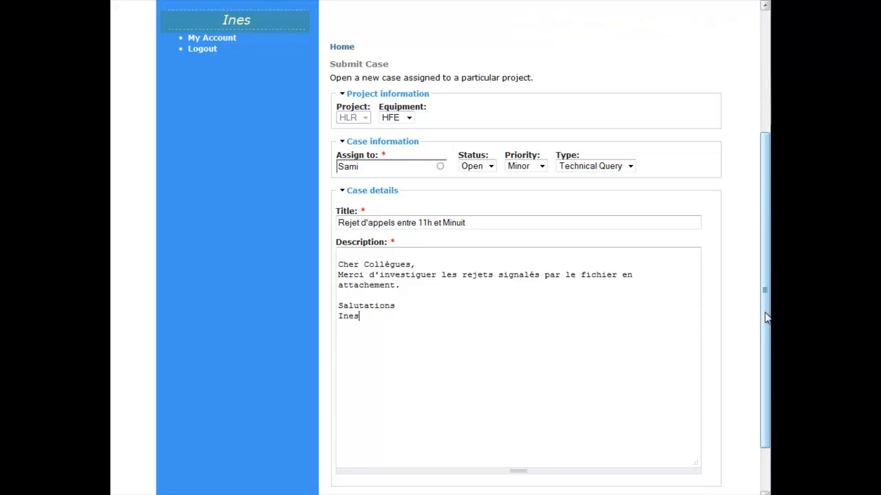
- Attach fichier.png to the HLR case and submit the new case
{"action": "scroll", "coordinate": [765, 317], "scroll_direction": "down", "scroll_amount": 2}
{"action": "left_click", "coordinate": [535, 431]}
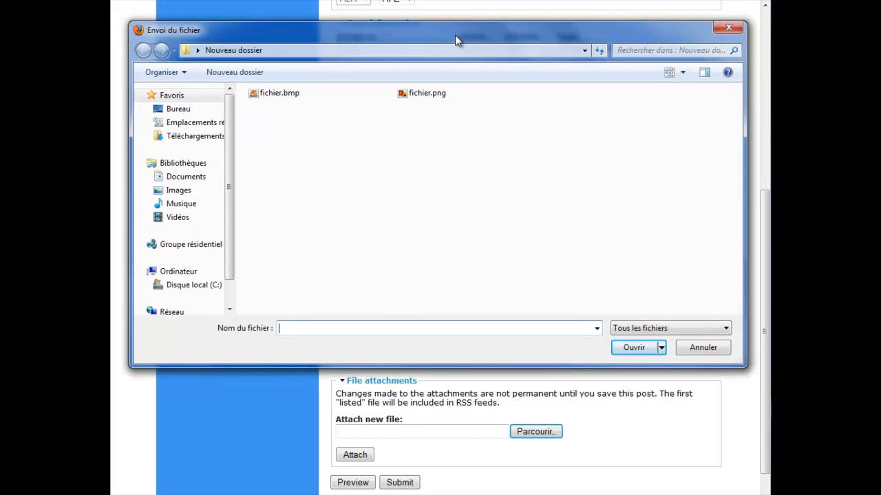
{"action": "left_click_drag", "start_coordinate": [455, 40], "coordinate": [457, 52]}
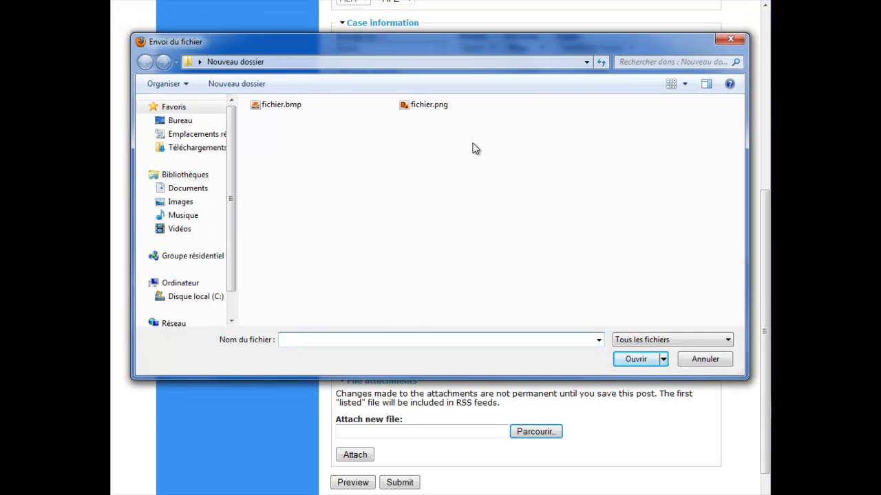
{"action": "double_click", "coordinate": [428, 105]}
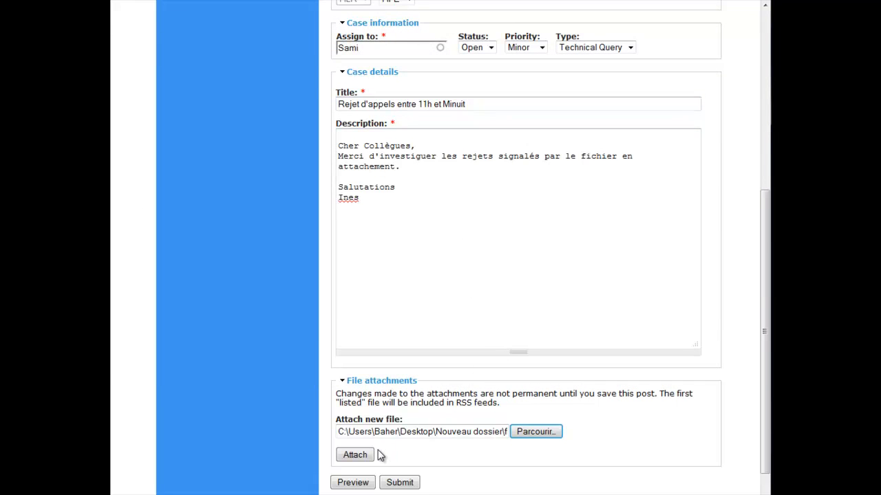
{"action": "left_click", "coordinate": [355, 456]}
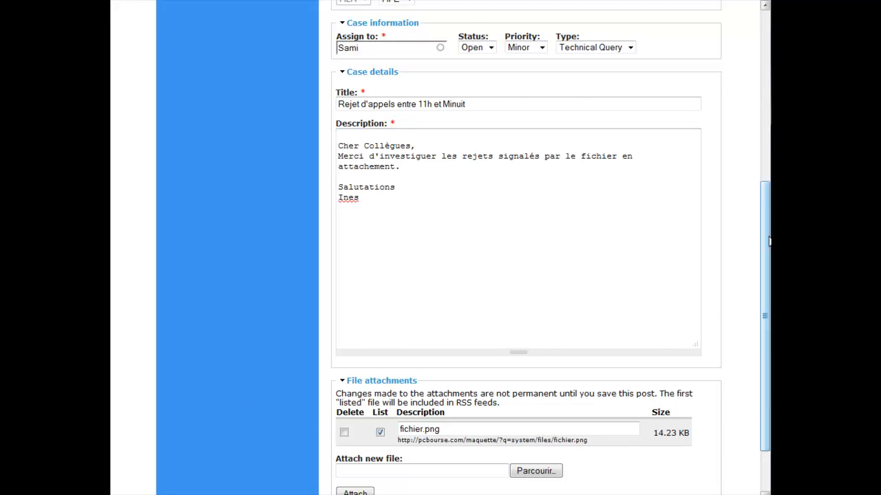
{"action": "scroll", "coordinate": [412, 470], "scroll_direction": "down", "scroll_amount": 2}
{"action": "left_click", "coordinate": [401, 454]}
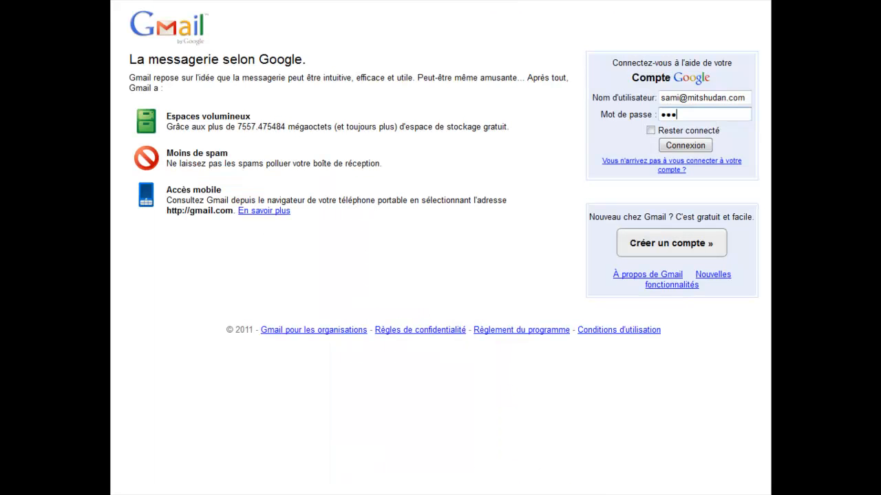
- Sign in to Gmail with the account password and open the HLR Technical Query 7900-4 notification
{"action": "type", "text": "*****"}
{"action": "key", "text": "Return"}
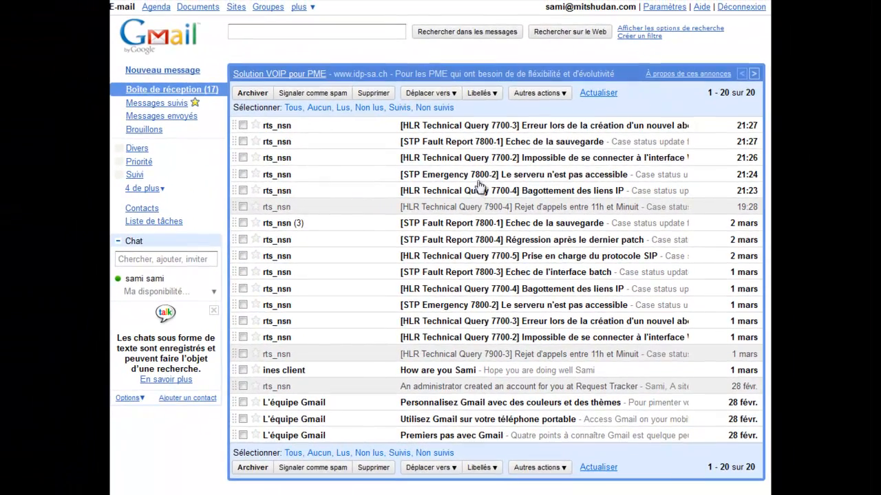
{"action": "left_click", "coordinate": [464, 207]}
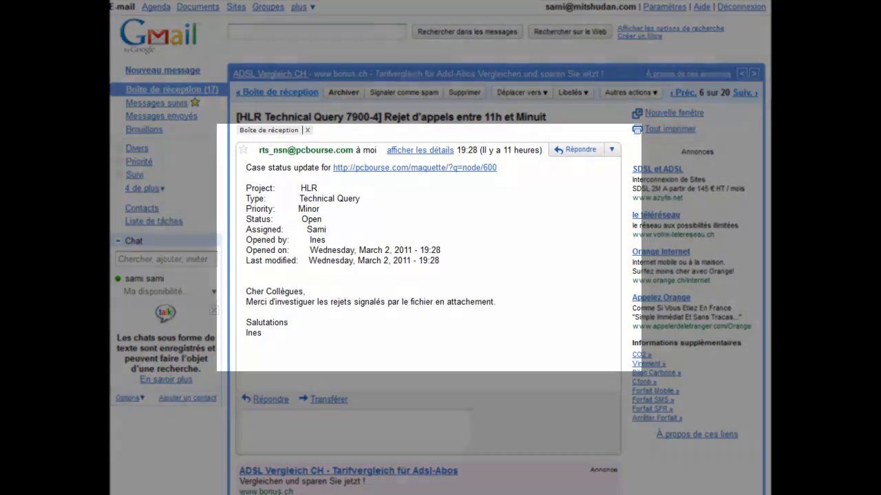